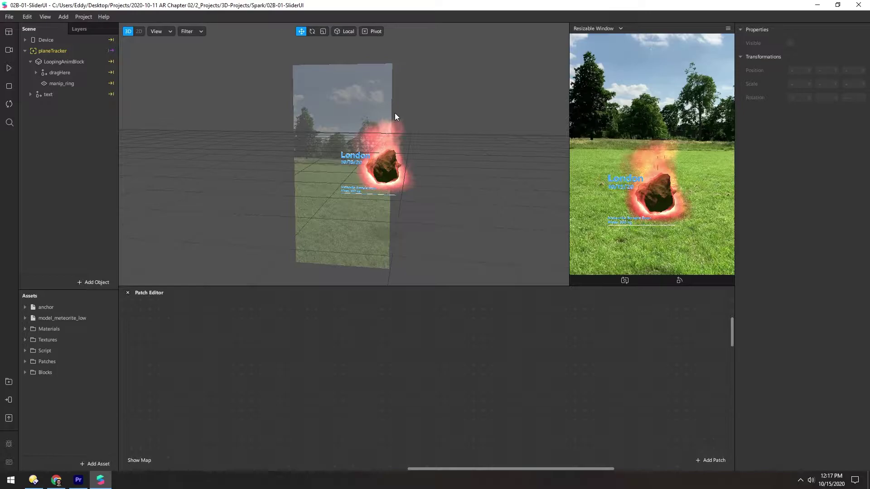
# Step: Add a canvas under the camera's Focal Distance in the scene hierarchy
pyautogui.click(26, 40)
pyautogui.click(30, 51)
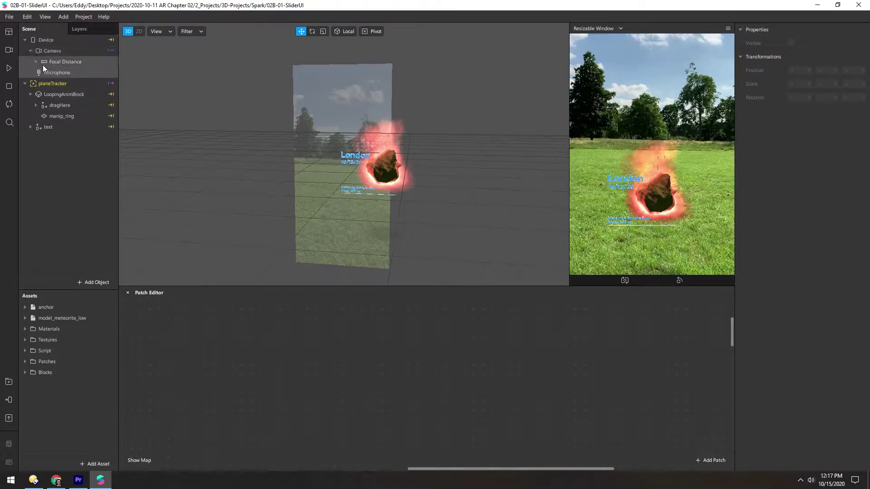
pyautogui.click(36, 62)
pyautogui.rightClick(64, 60)
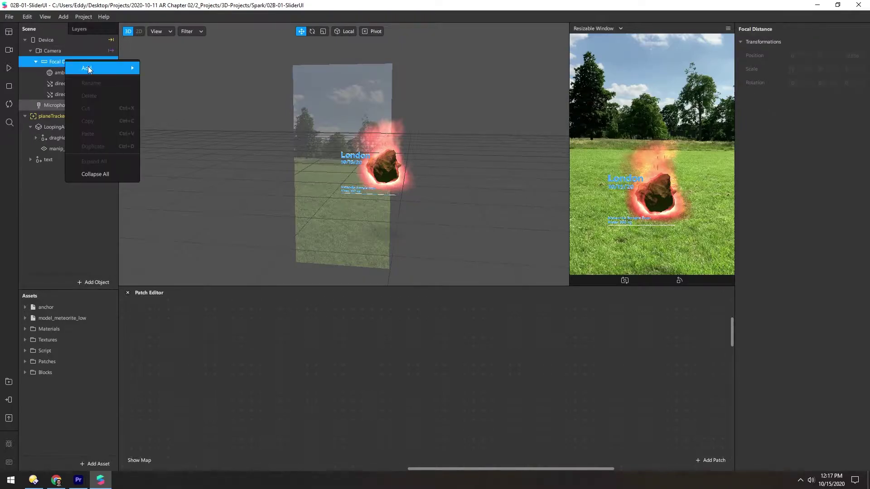
pyautogui.moveTo(88, 68)
pyautogui.click(181, 197)
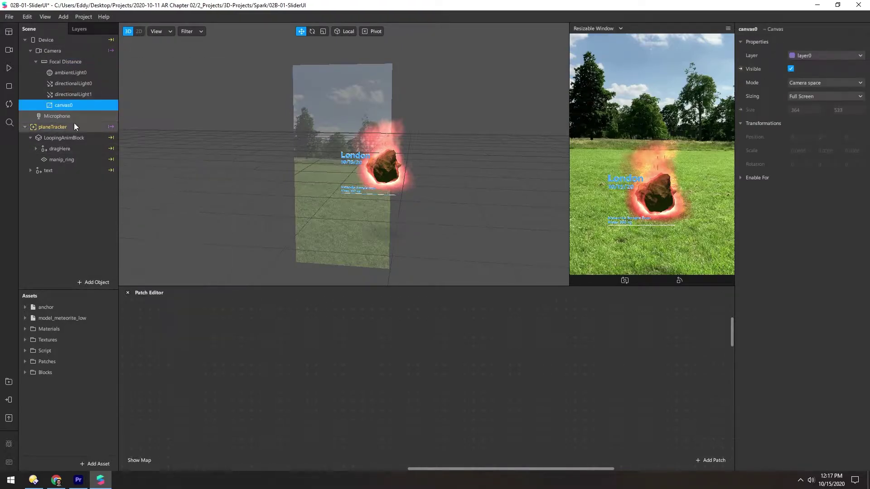
# Step: Add a rectangle inside canvas0 and make its width and height Relative at 100%
pyautogui.rightClick(63, 106)
pyautogui.moveTo(123, 115)
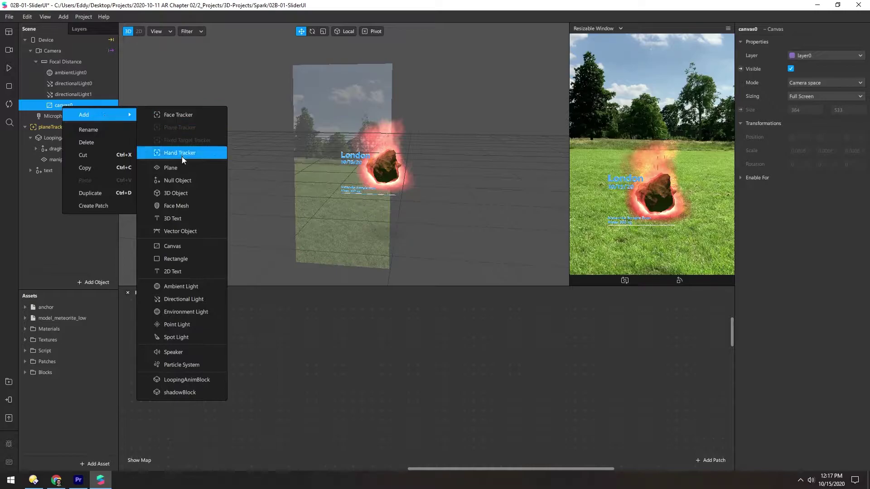
pyautogui.click(182, 258)
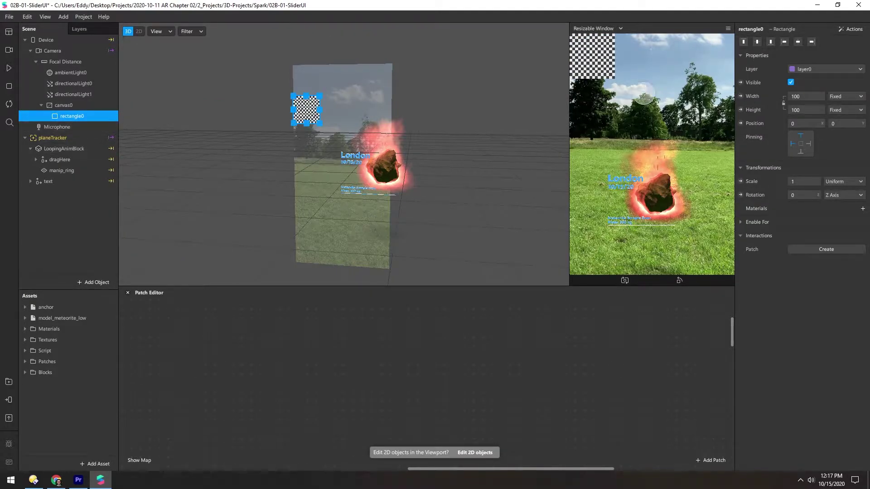
pyautogui.click(847, 96)
pyautogui.click(800, 108)
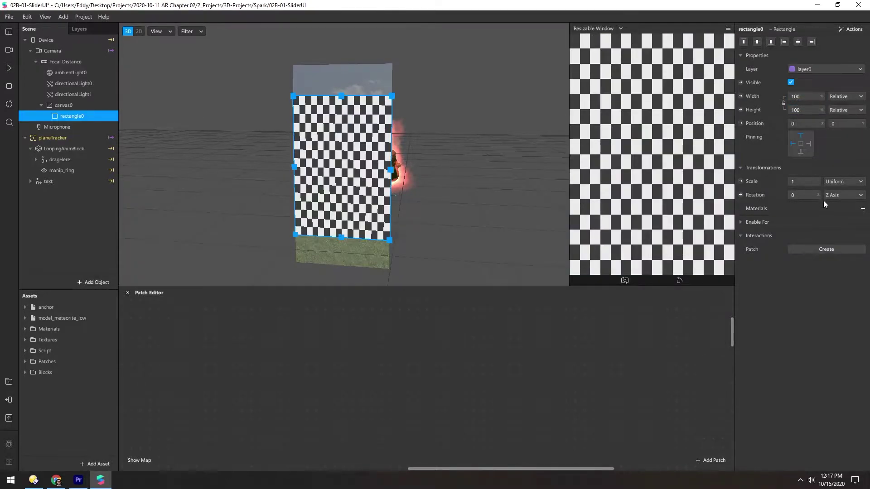
# Step: Create a new material for rectangle0 and name it mat_foreground
pyautogui.click(863, 209)
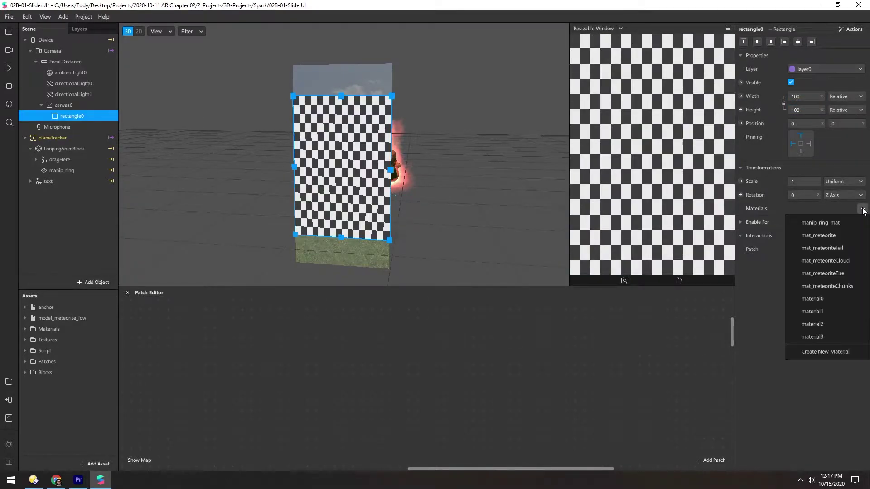
pyautogui.click(819, 352)
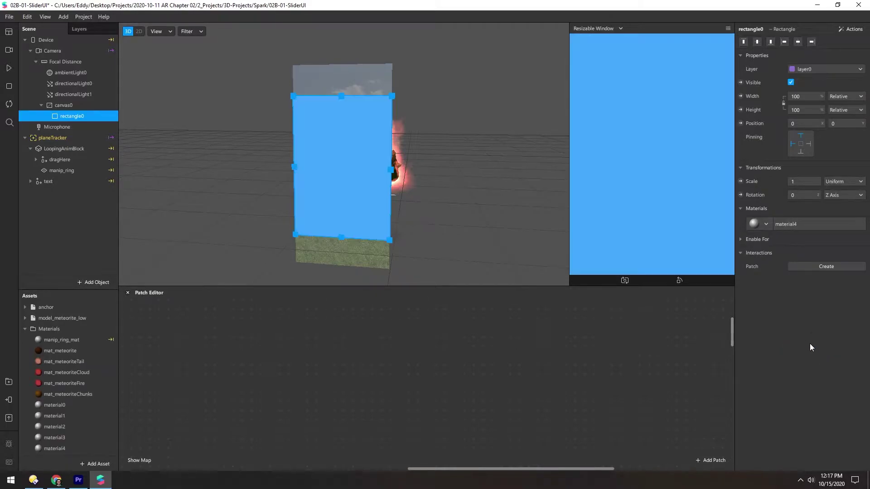
pyautogui.click(782, 224)
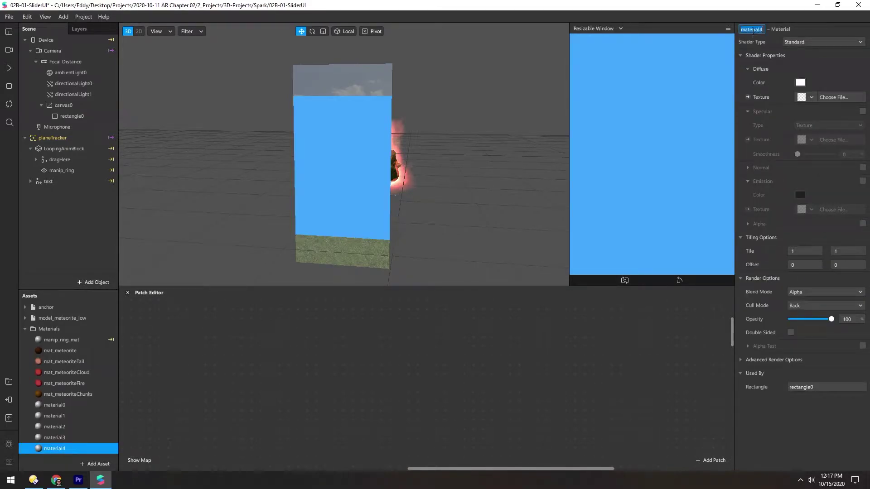
pyautogui.write('mat_foreground')
pyautogui.press('Return')
# Step: Set mat_foreground's shader type to Flat and create a patch for its diffuse texture, placed in the upper part of the graph
pyautogui.click(795, 44)
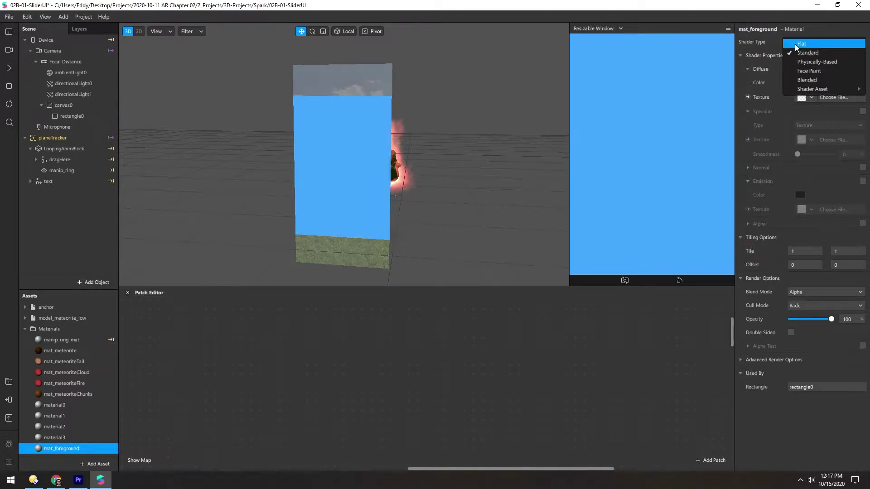
pyautogui.click(798, 44)
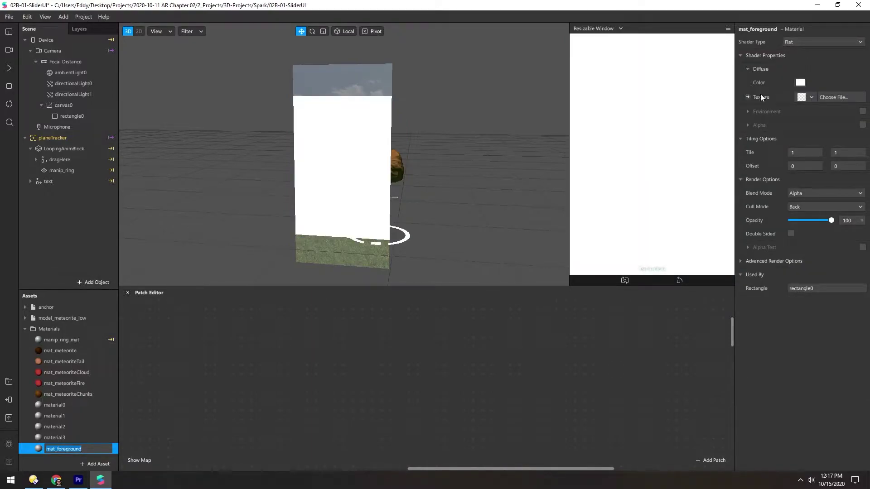
pyautogui.click(748, 98)
pyautogui.click(748, 97)
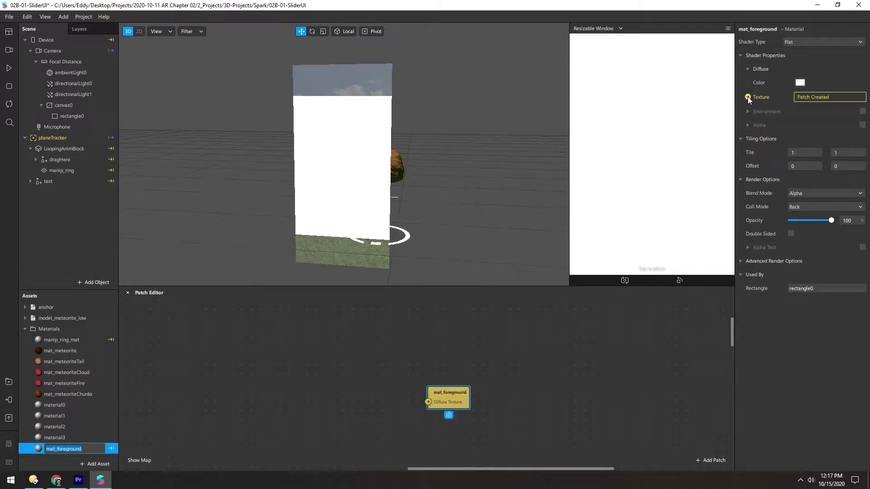
pyautogui.moveTo(442, 396); pyautogui.dragTo(562, 356)
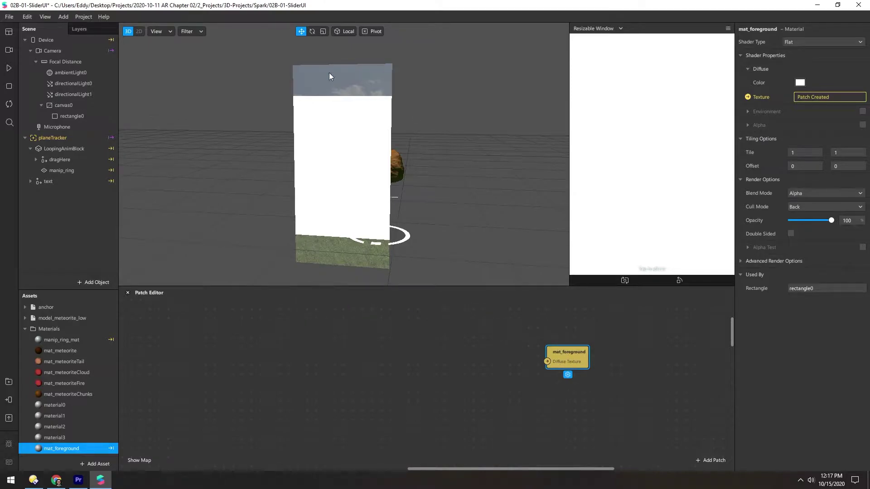
# Step: Extract a texture from the Camera and connect the cameraTexture0 patch's RGBA output to mat_foreground's Diffuse Texture
pyautogui.click(24, 328)
pyautogui.click(44, 52)
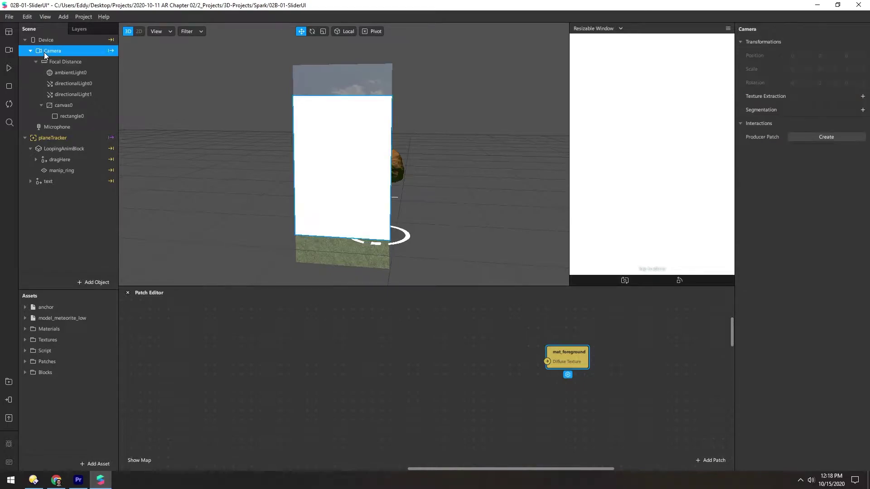
pyautogui.click(862, 96)
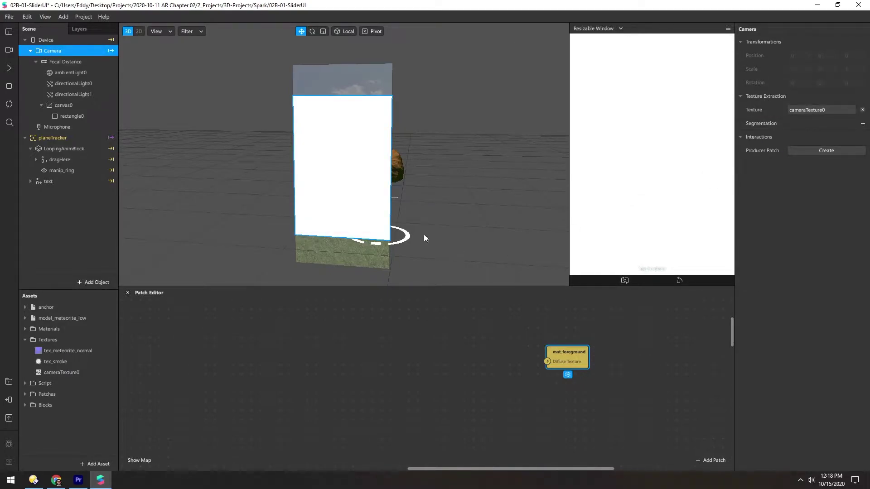
pyautogui.moveTo(38, 373); pyautogui.dragTo(547, 362)
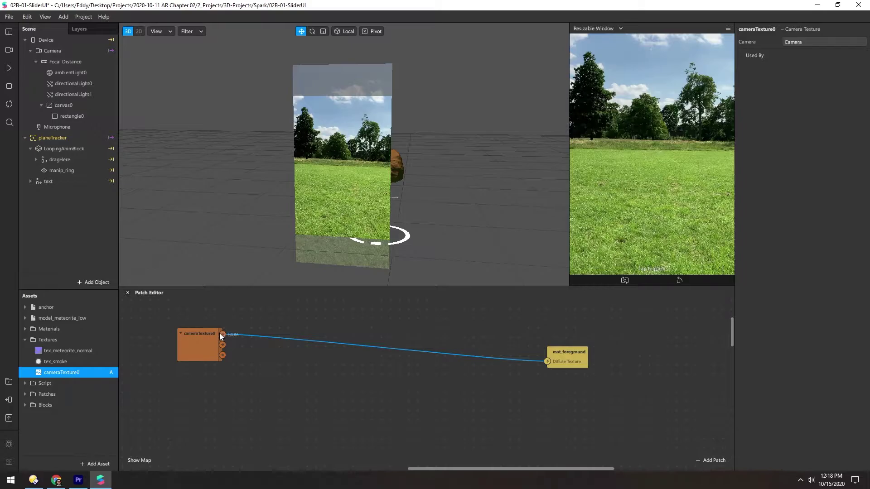
# Step: Add a Vector 4 Unpack patch fed by cameraTexture0's RGBA and connect its Z output to mat_foreground's Diffuse Texture
pyautogui.moveTo(222, 335); pyautogui.dragTo(289, 358)
pyautogui.write('unpack')
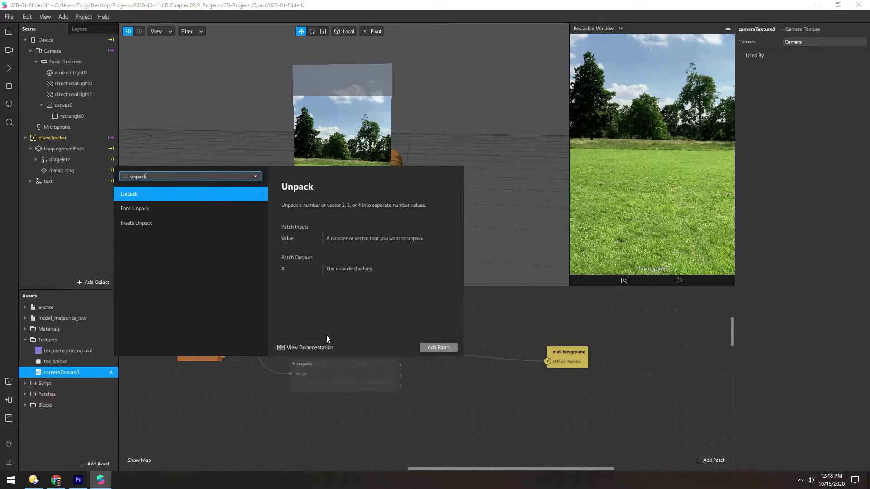
pyautogui.press('Return')
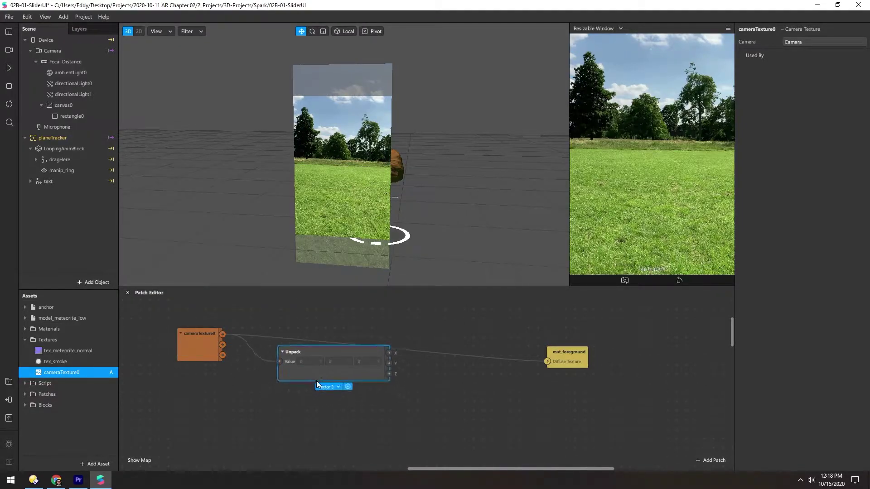
pyautogui.click(322, 387)
pyautogui.click(337, 422)
pyautogui.click(290, 342)
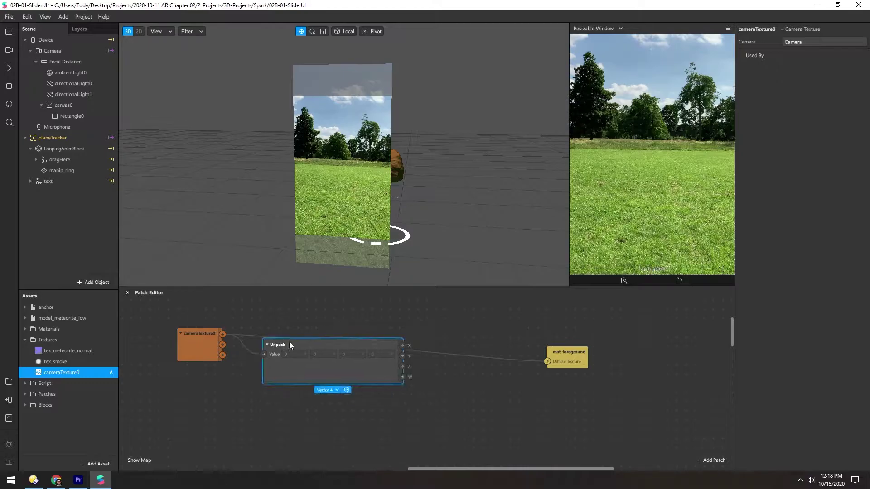
pyautogui.moveTo(290, 346); pyautogui.dragTo(269, 334)
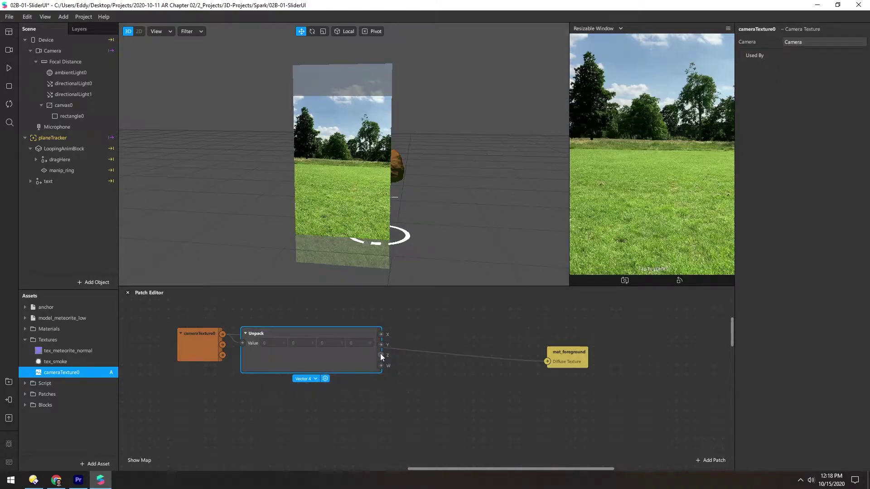
pyautogui.moveTo(381, 356); pyautogui.dragTo(548, 362)
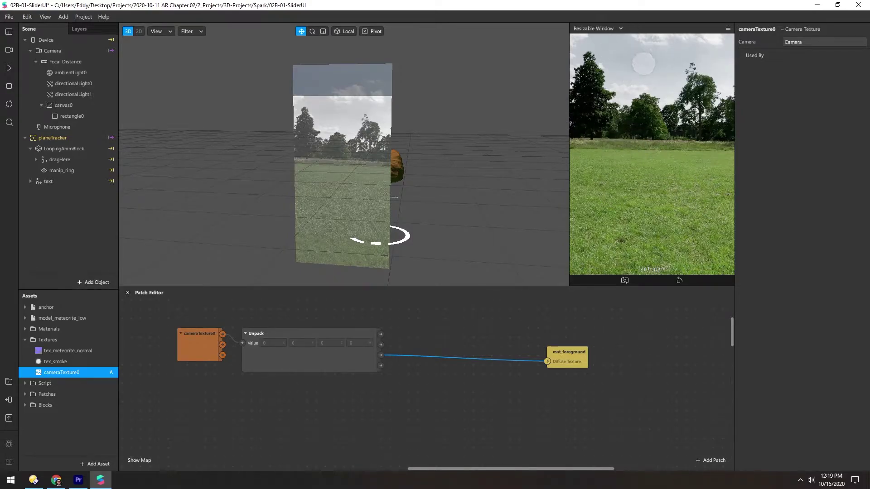
# Step: Insert a Multiply patch between Unpack's Z output and mat_foreground's Diffuse Texture, spacing the patches apart
pyautogui.moveTo(559, 355); pyautogui.dragTo(650, 327)
pyautogui.moveTo(383, 356); pyautogui.dragTo(443, 385)
pyautogui.write('mult')
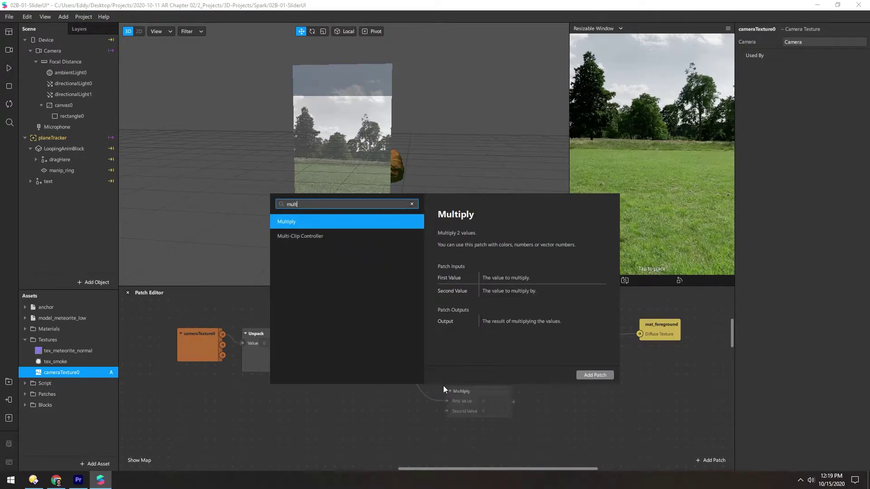
pyautogui.press('Return')
pyautogui.moveTo(470, 401); pyautogui.dragTo(638, 334)
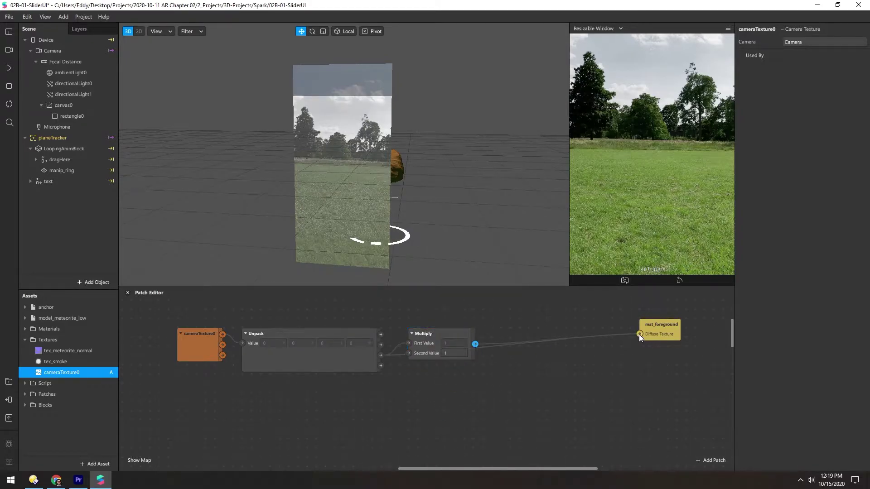
# Step: Try 3, 4 and 1 as the Multiply patch's second value and settle on 2
pyautogui.click(451, 352)
pyautogui.write('2')
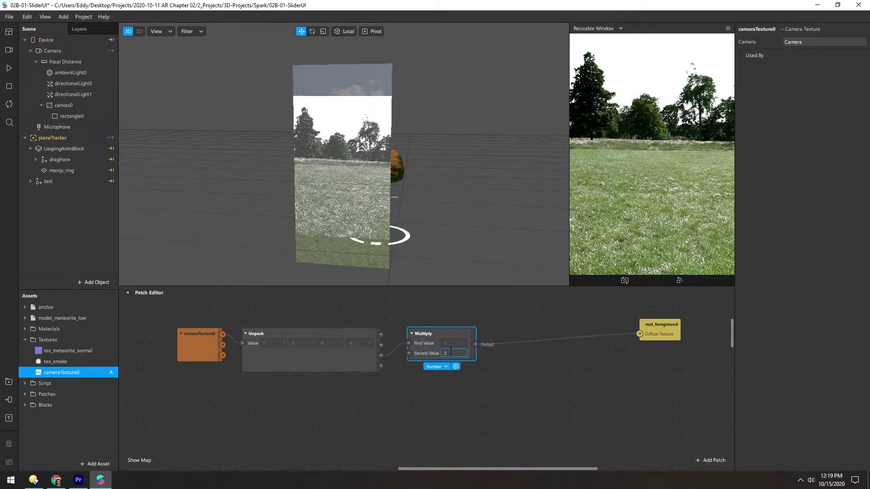
pyautogui.press('BackSpace')
pyautogui.write('3')
pyautogui.press('BackSpace')
pyautogui.write('4')
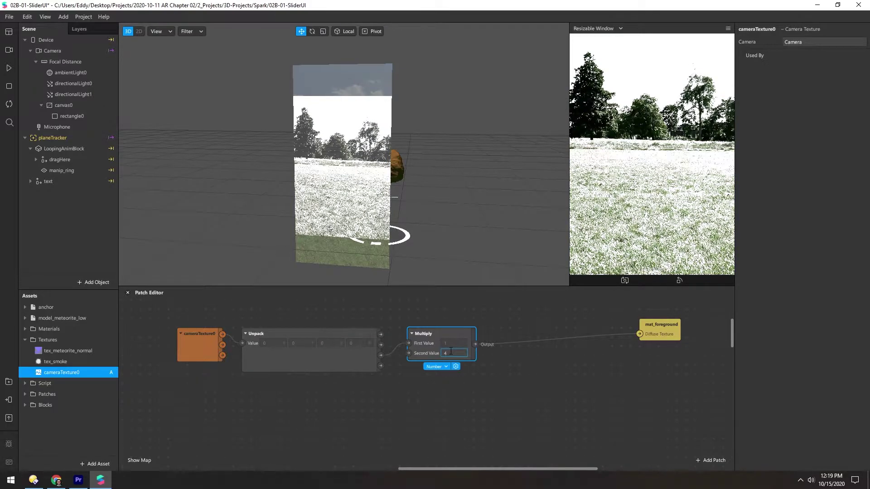
pyautogui.press('BackSpace')
pyautogui.write('1')
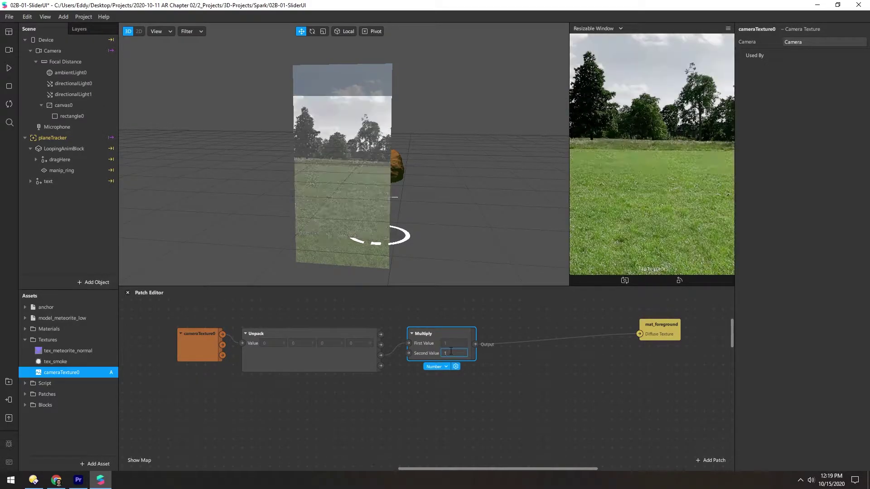
pyautogui.press('BackSpace')
pyautogui.write('2')
pyautogui.press('Return')
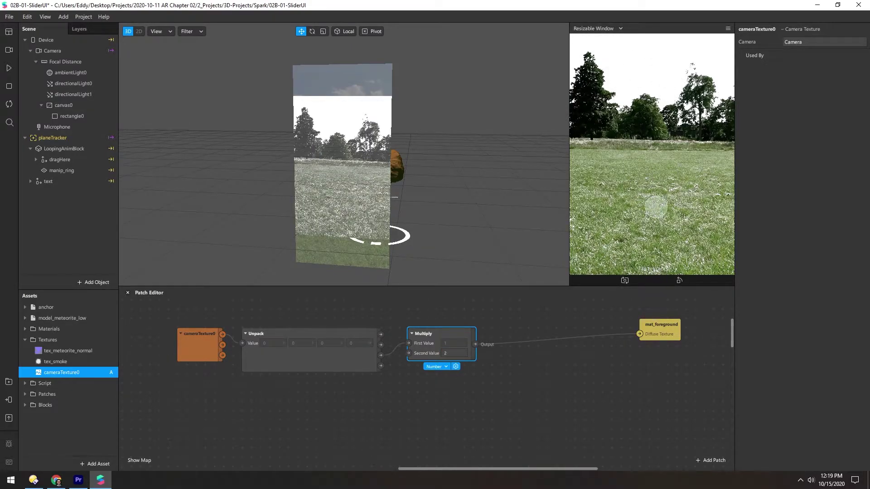
# Step: Insert an Add patch between the Multiply output and mat_foreground's Diffuse Texture, aligned beside the Multiply patch
pyautogui.moveTo(475, 345); pyautogui.dragTo(519, 350)
pyautogui.write('add')
pyautogui.press('Return')
pyautogui.moveTo(567, 363); pyautogui.dragTo(639, 334)
pyautogui.moveTo(530, 351); pyautogui.dragTo(521, 330)
# Step: Try different second values on the Add patch, going down to -0.9, and settle on -0.5
pyautogui.click(534, 354)
pyautogui.write('0.1')
pyautogui.press('Down')
pyautogui.press('Down')
pyautogui.press('Down')
pyautogui.press('Down')
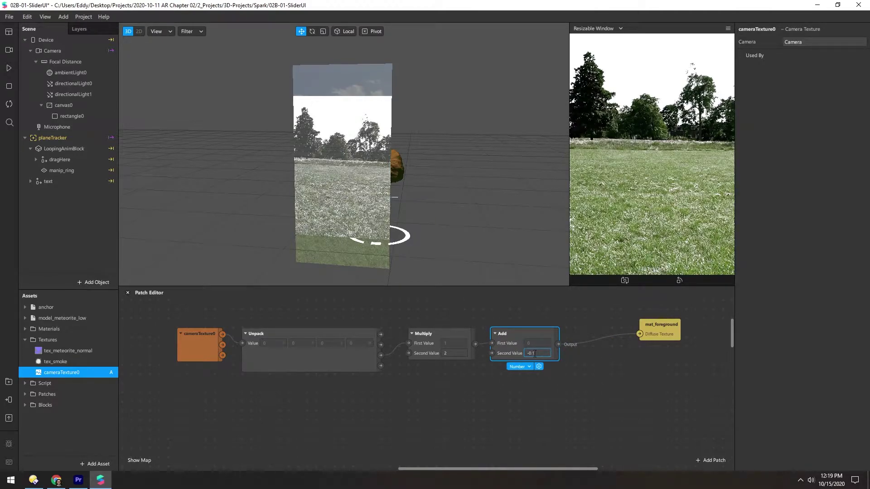
pyautogui.press('Down')
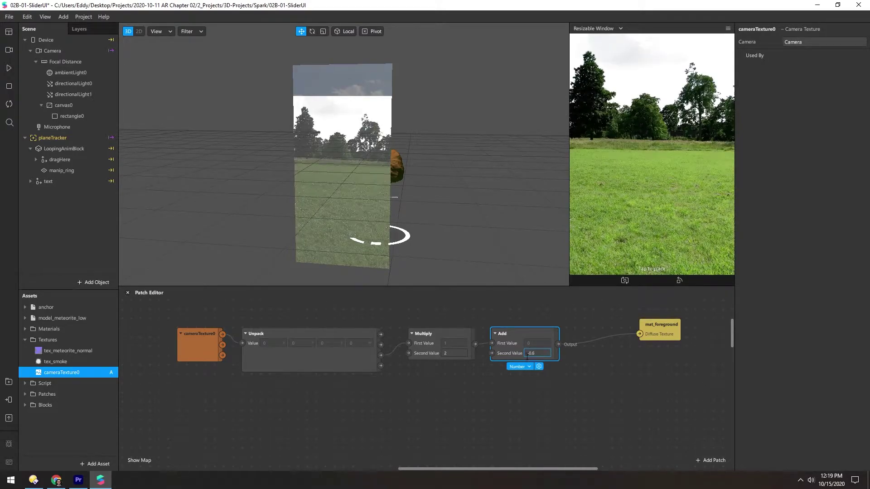
pyautogui.press('Down')
pyautogui.press('Down')
pyautogui.press('Down')
pyautogui.press('Down')
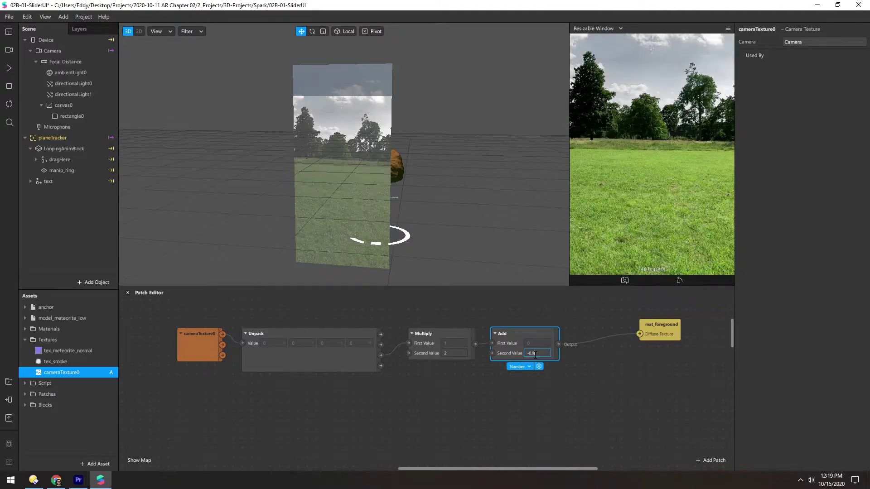
pyautogui.press('Up')
pyautogui.press('Up')
pyautogui.press('Up')
pyautogui.press('Up')
pyautogui.press('Up')
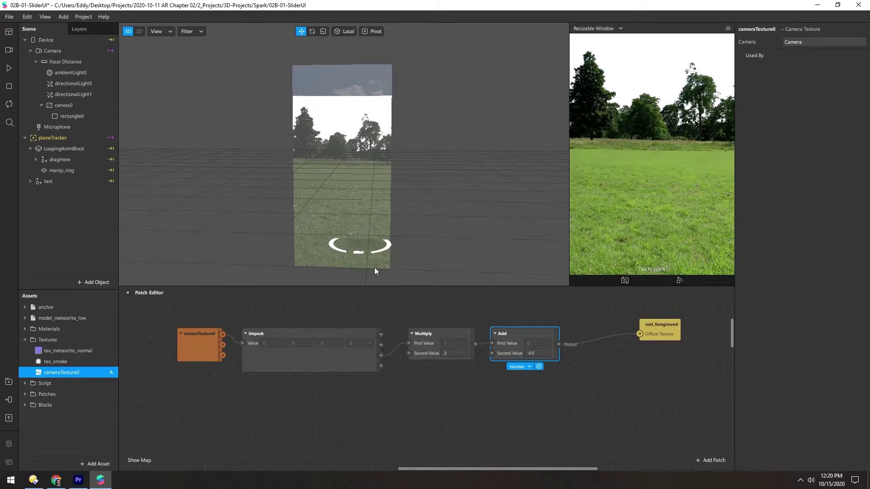
# Step: Move the Multiply and Add patches together below the Unpack patch to free space in the graph
pyautogui.keyDown('alt'); pyautogui.moveTo(333, 180); pyautogui.dragTo(280, 173); pyautogui.keyUp('alt')
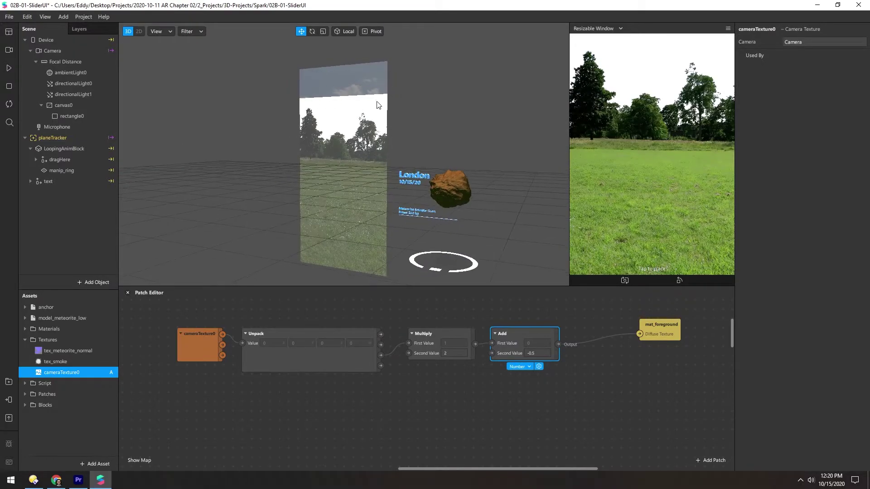
pyautogui.keyDown('alt'); pyautogui.moveTo(348, 247); pyautogui.dragTo(339, 198); pyautogui.keyUp('alt')
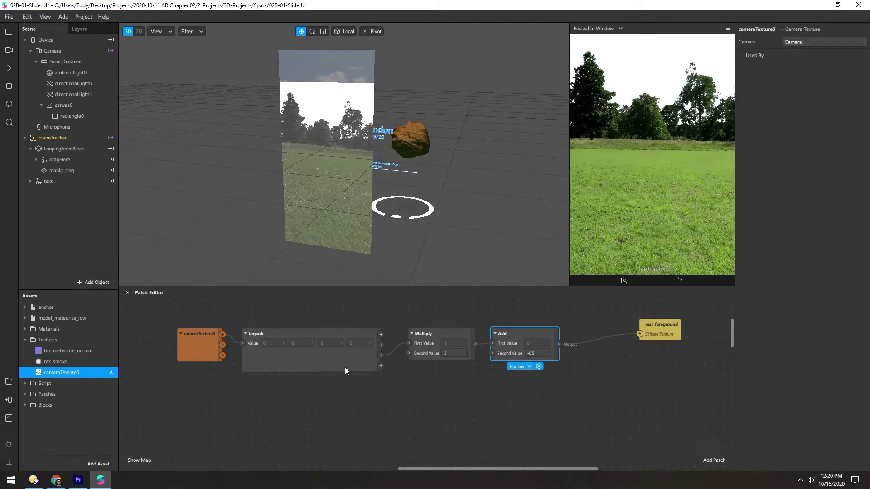
pyautogui.moveTo(307, 310); pyautogui.dragTo(548, 379)
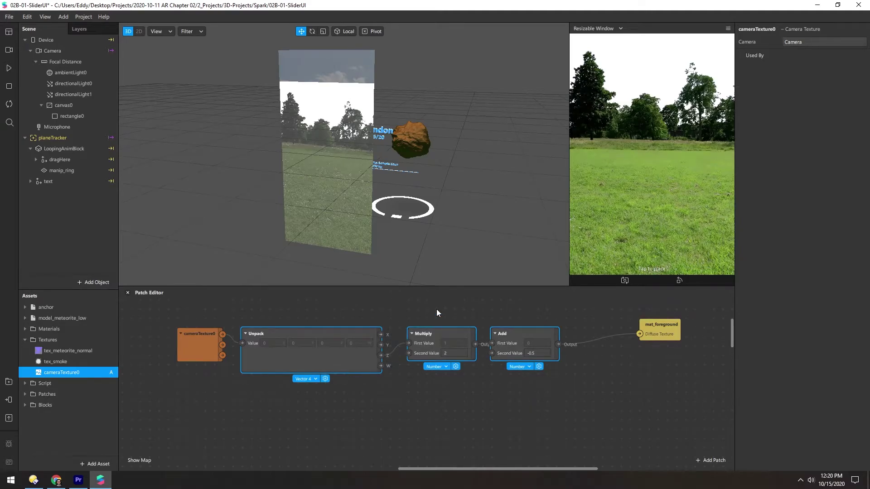
pyautogui.moveTo(459, 337); pyautogui.dragTo(454, 410)
# Step: Insert a Pack patch, change its type to Vector 4, and place it just before mat_foreground in the graph
pyautogui.doubleClick(496, 330)
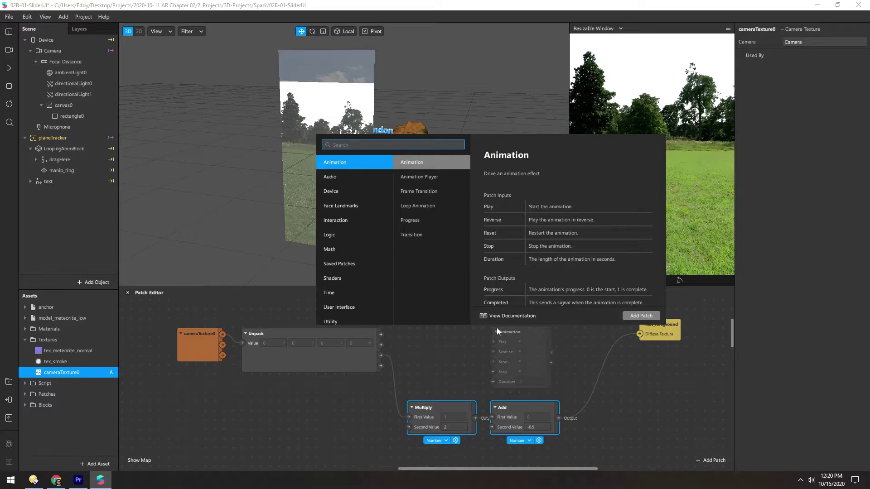
pyautogui.write('pack')
pyautogui.press('Return')
pyautogui.click(510, 334)
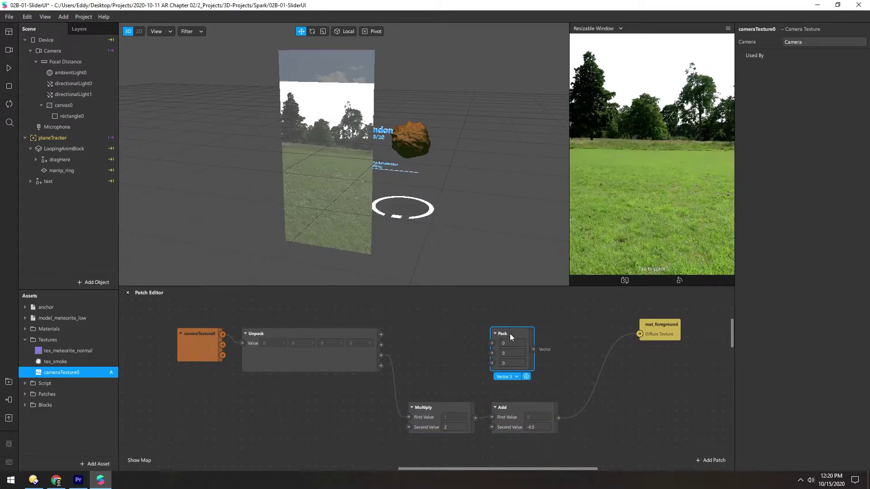
pyautogui.click(516, 377)
pyautogui.click(520, 414)
pyautogui.moveTo(528, 334); pyautogui.dragTo(652, 325)
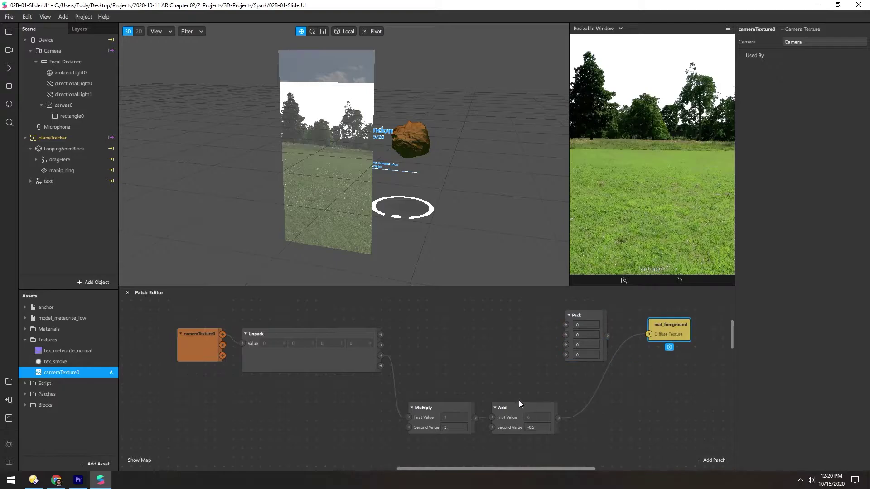
# Step: Connect Unpack's X, Y and Z outputs and the Add output to Pack's four inputs, and feed Pack into mat_foreground's Diffuse Texture
pyautogui.moveTo(559, 418); pyautogui.dragTo(565, 355)
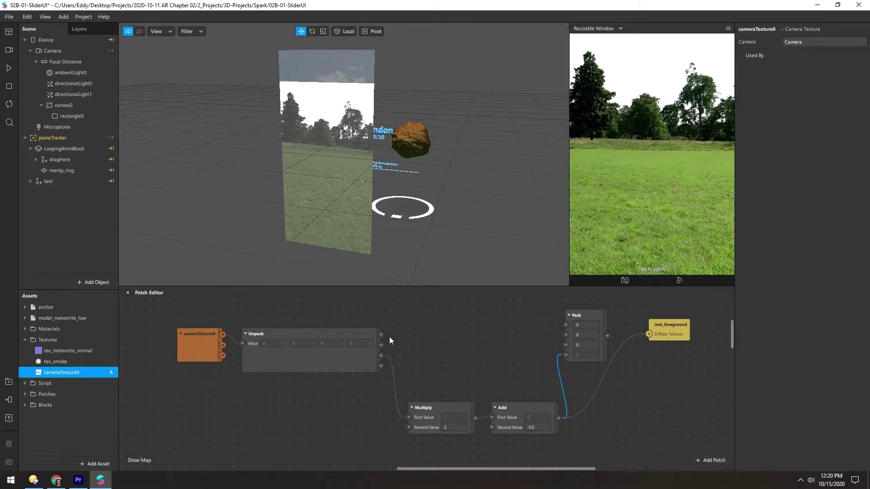
pyautogui.moveTo(381, 335); pyautogui.dragTo(566, 325)
pyautogui.moveTo(381, 345); pyautogui.dragTo(566, 335)
pyautogui.moveTo(381, 355); pyautogui.dragTo(649, 334)
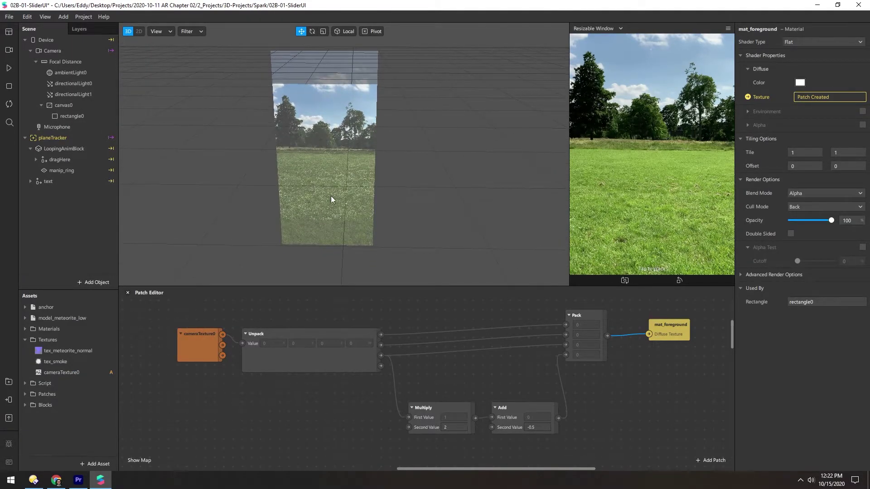
# Step: Enable Alpha Test on rectangle0's mat_foreground material and inspect how the foreground masks the meteorite scene
pyautogui.click(316, 176)
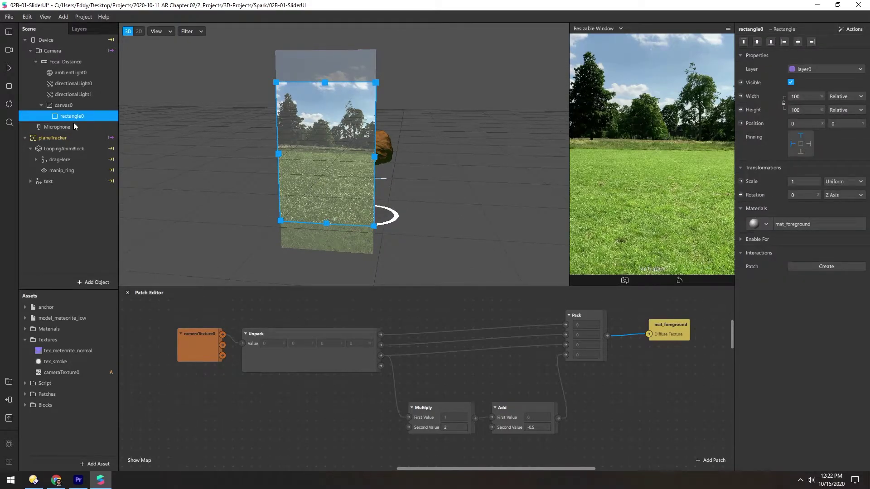
pyautogui.click(812, 225)
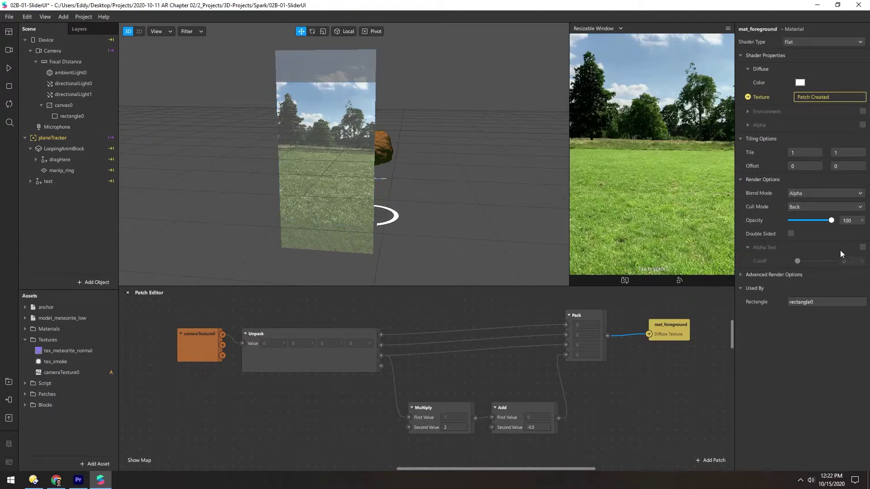
pyautogui.click(862, 247)
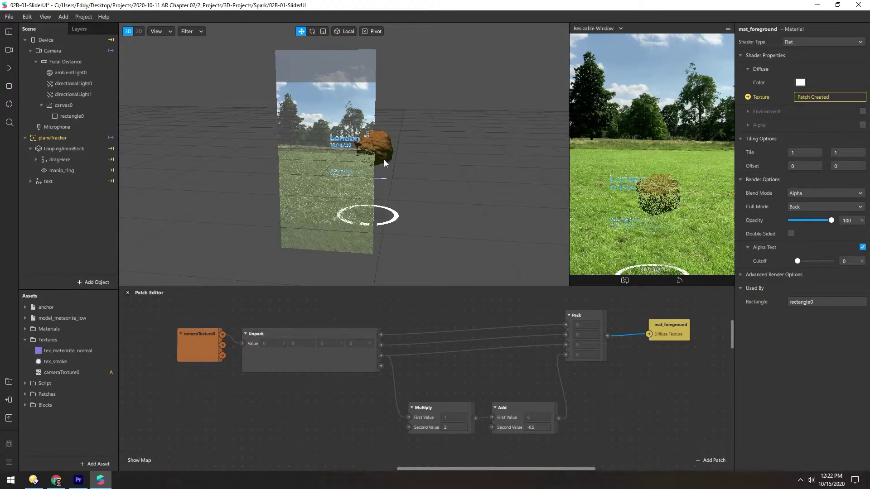
pyautogui.moveTo(295, 156); pyautogui.dragTo(327, 144)
pyautogui.scroll(2, 327, 144)
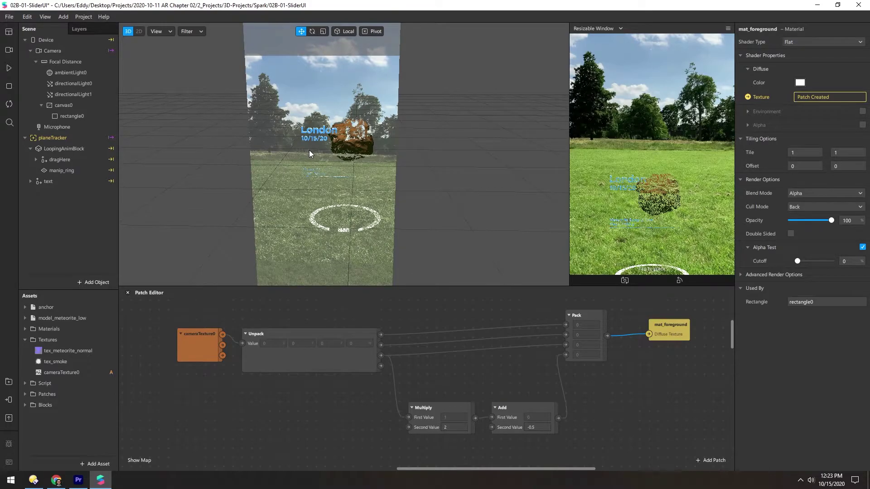
pyautogui.moveTo(316, 121); pyautogui.dragTo(347, 74)
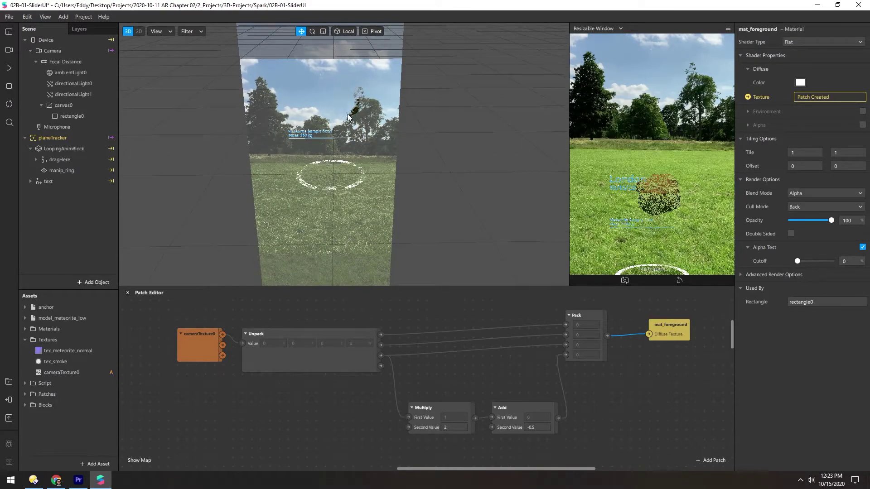
pyautogui.moveTo(326, 121); pyautogui.dragTo(314, 166)
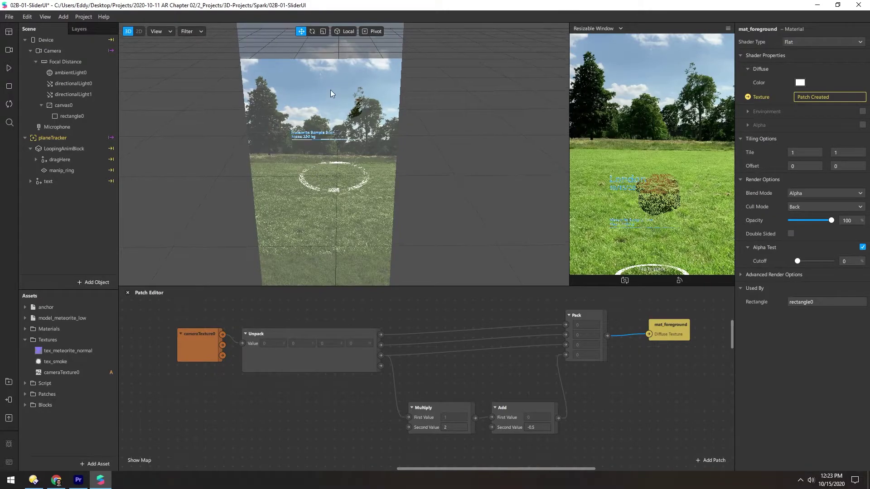
# Step: Spread the camera texture, Unpack, Multiply and Add patches away from Pack, and set Multiply's second value to -2
pyautogui.moveTo(162, 314); pyautogui.dragTo(233, 348)
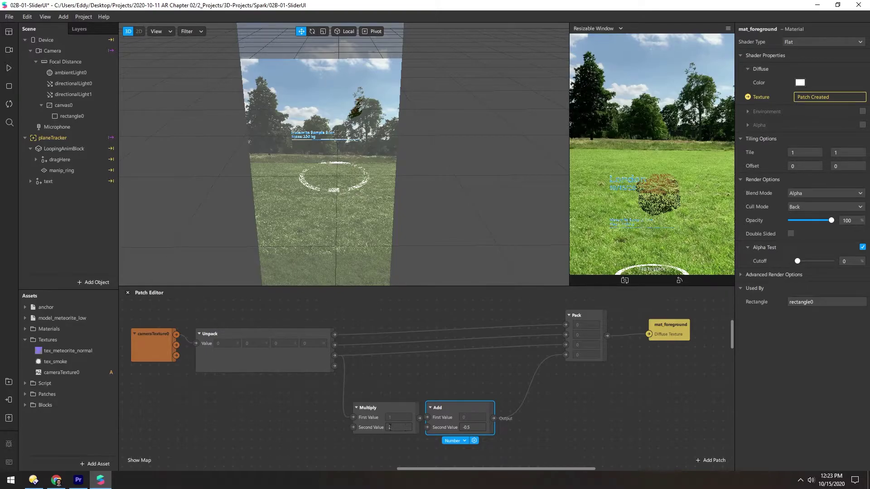
pyautogui.press('BackSpace')
pyautogui.write('0')
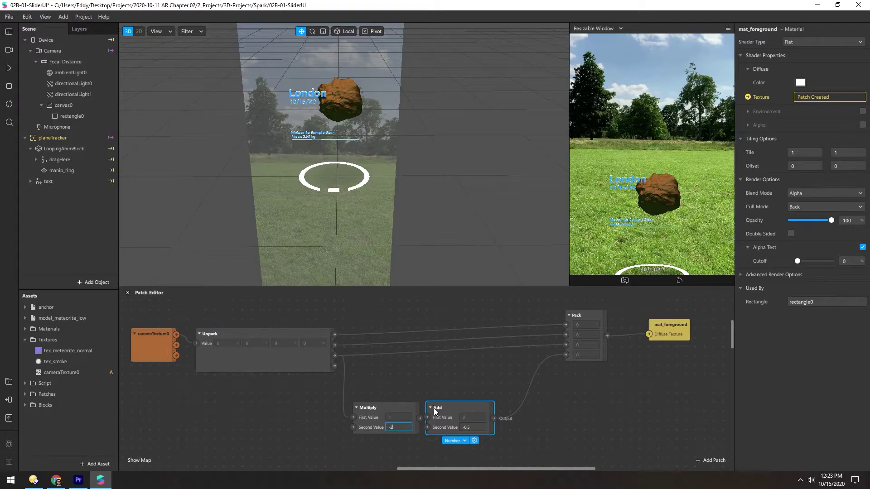
# Step: Try .9 as the Add patch's second value, settle on 1, and space the patch slightly further from Multiply
pyautogui.write('.9')
pyautogui.press('BackSpace')
pyautogui.press('BackSpace')
pyautogui.press('BackSpace')
pyautogui.write('1')
pyautogui.moveTo(446, 410); pyautogui.dragTo(465, 410)
pyautogui.moveTo(321, 125); pyautogui.dragTo(308, 143, button='middle')
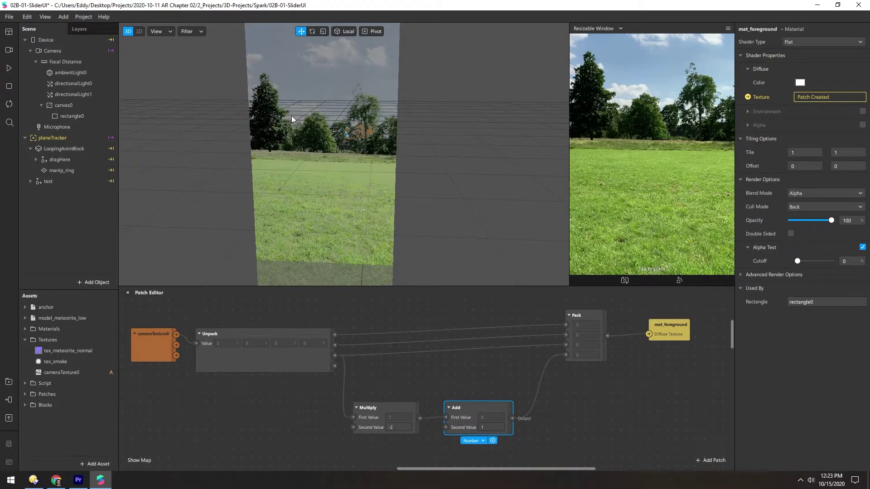
# Step: Hide the text object in the scene
pyautogui.click(49, 182)
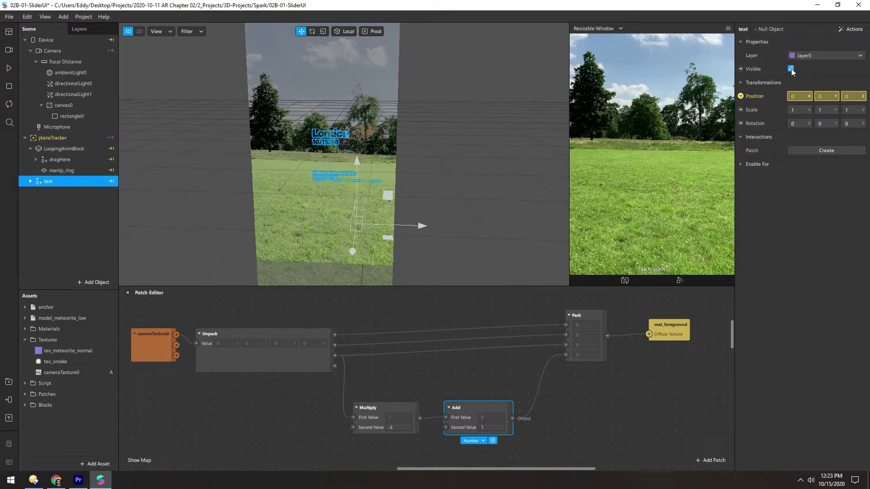
pyautogui.click(791, 69)
# Step: Raise model_meteorite_low and particles together to tree-top height in the preview, and play the effect
pyautogui.click(36, 160)
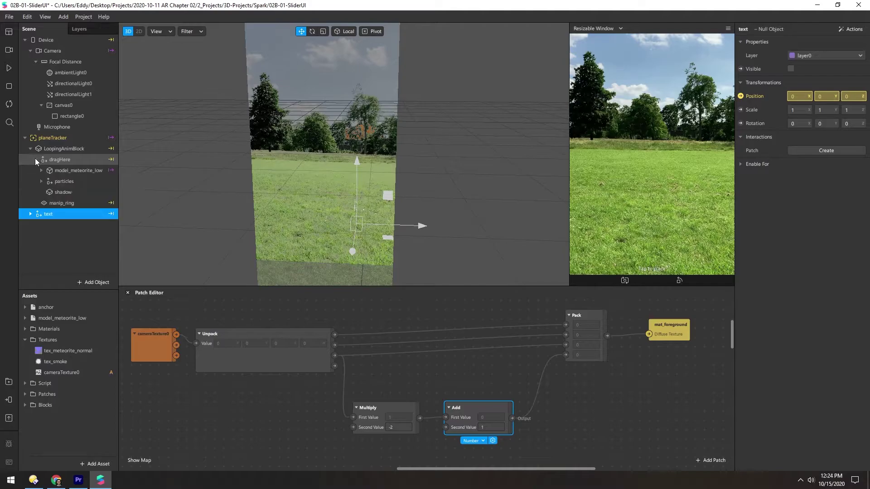
pyautogui.click(52, 171)
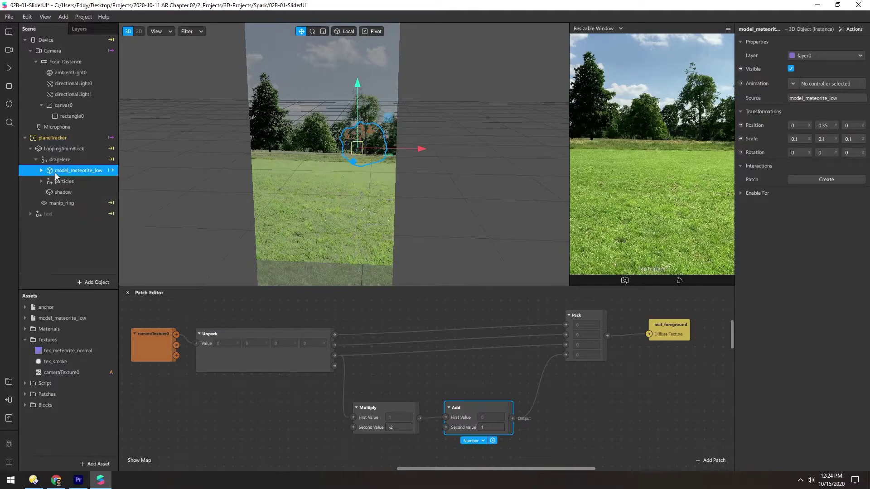
pyautogui.keyDown('shift'); pyautogui.click(53, 182); pyautogui.keyUp('shift')
pyautogui.moveTo(360, 183); pyautogui.dragTo(333, 153, button='right')
pyautogui.moveTo(458, 169); pyautogui.dragTo(385, 175, button='middle')
pyautogui.scroll(-3, 404, 165)
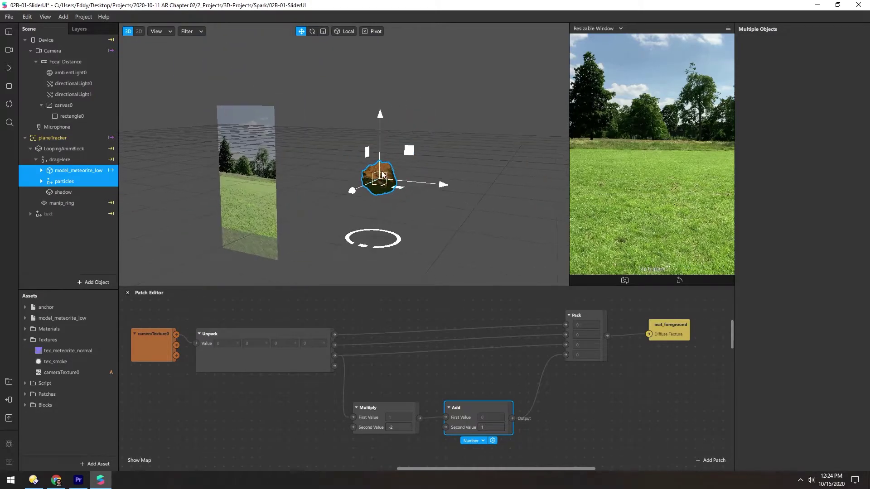
pyautogui.moveTo(375, 113); pyautogui.dragTo(381, 18)
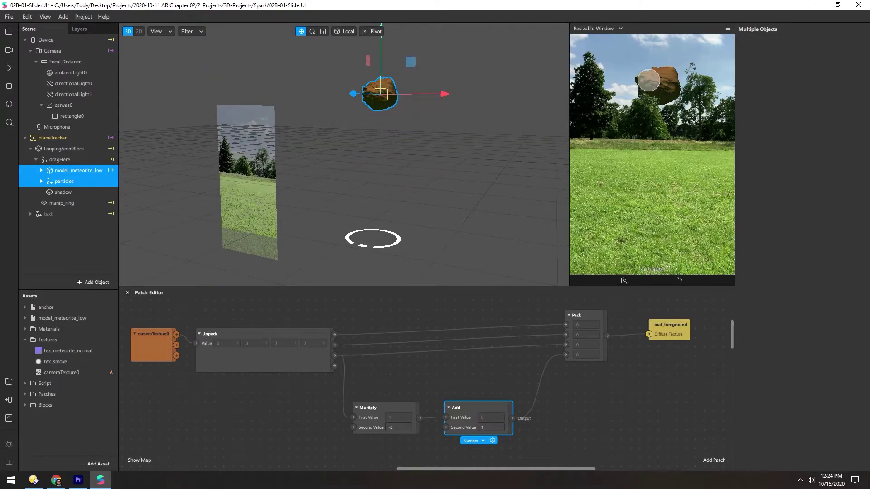
pyautogui.click(295, 414)
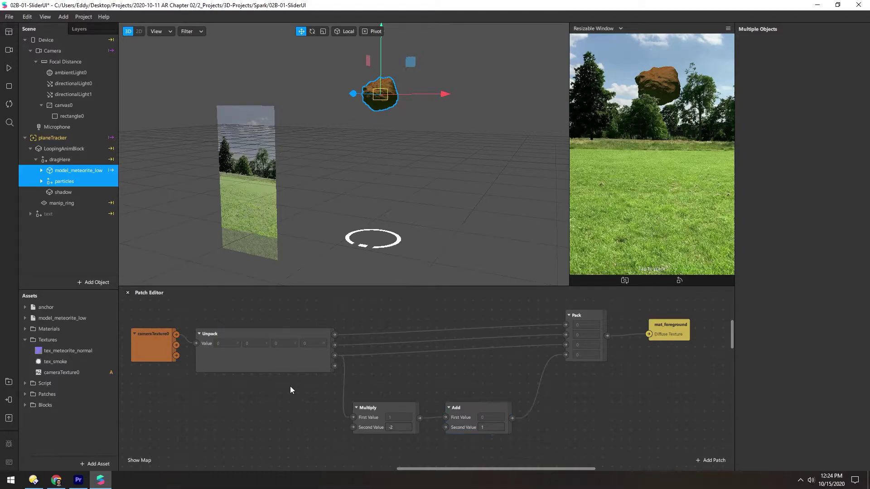
pyautogui.click(9, 72)
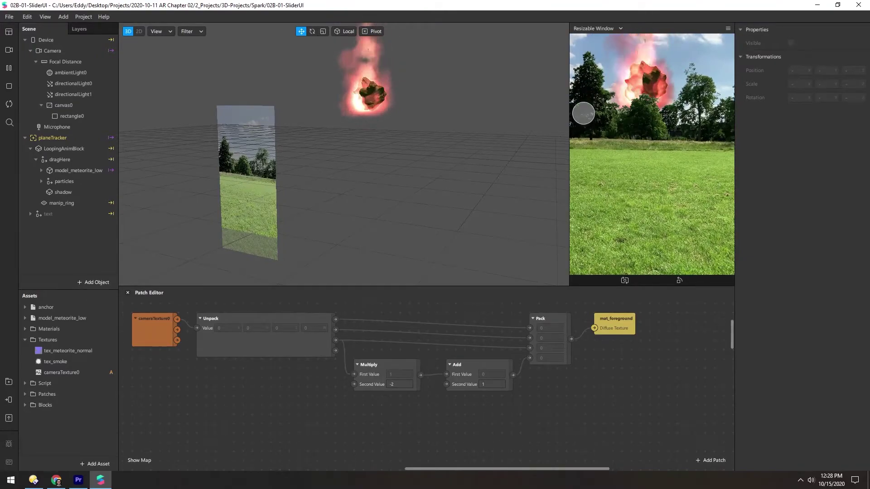
# Step: Look up the Slider UI patch and limit the project's target platforms to Instagram only, dismissing the capability notice
pyautogui.rightClick(257, 418)
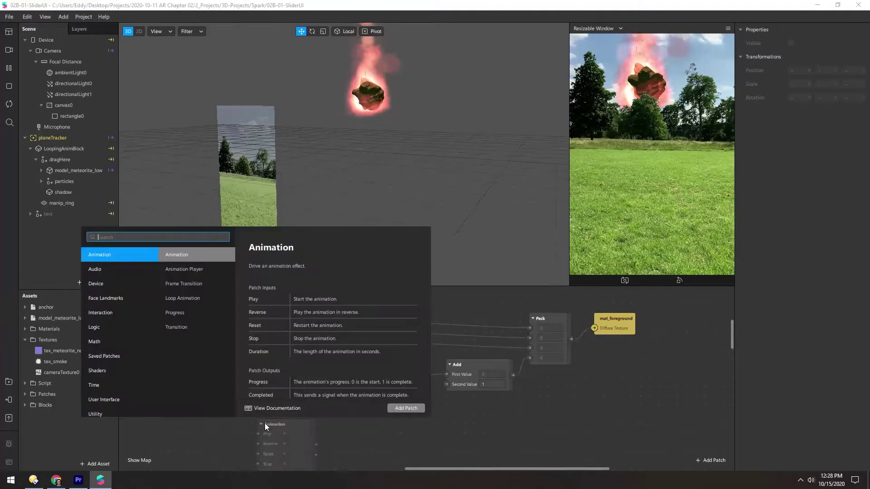
pyautogui.write('slide')
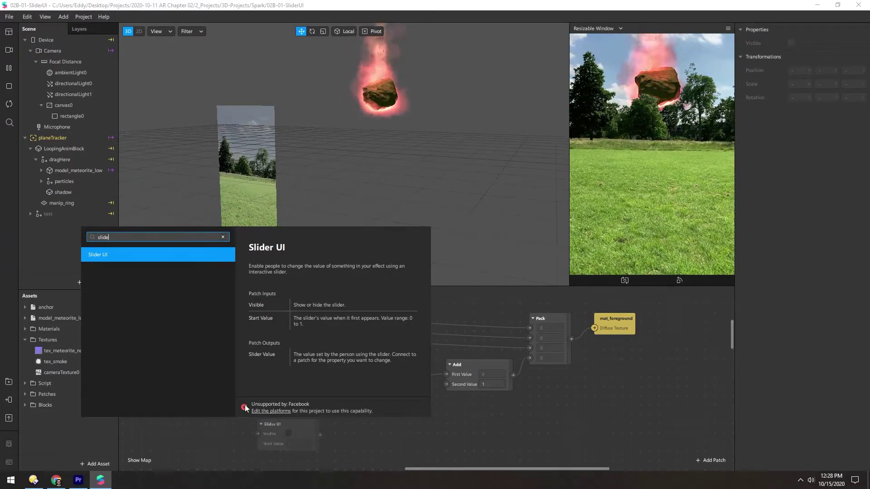
pyautogui.click(264, 411)
pyautogui.click(373, 172)
pyautogui.click(374, 201)
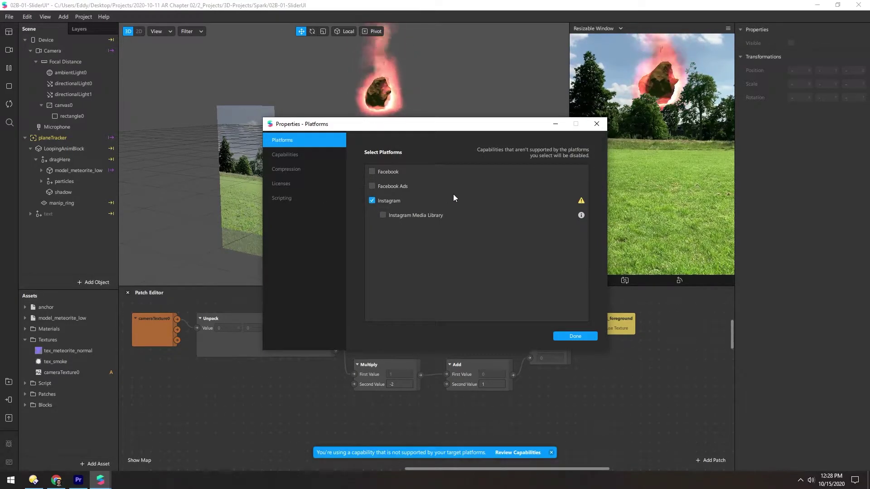
pyautogui.click(575, 337)
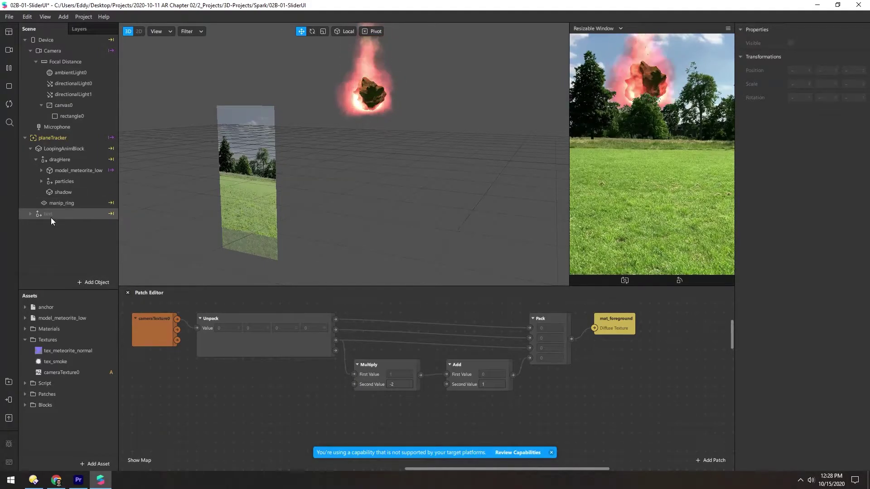
pyautogui.click(551, 452)
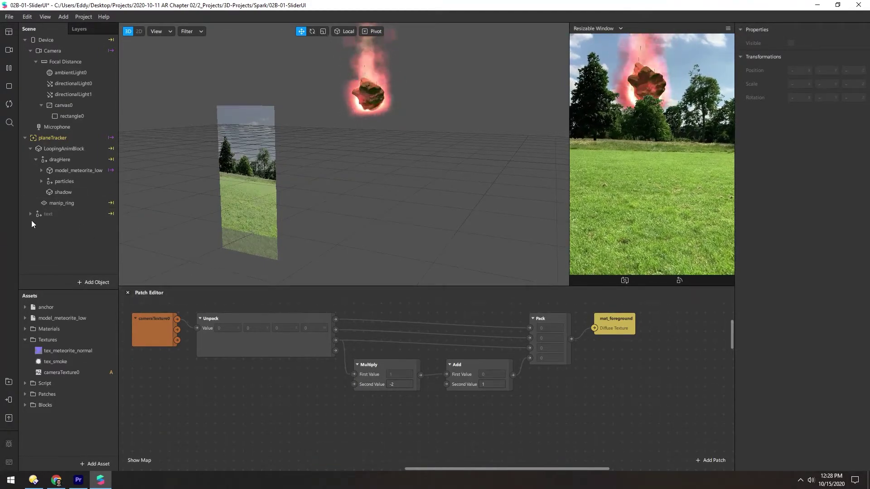
# Step: Add a Slider UI patch below Multiply, make it visible, and connect its Slider Value to the Add patch's Second Value
pyautogui.doubleClick(235, 413)
pyautogui.write('slider')
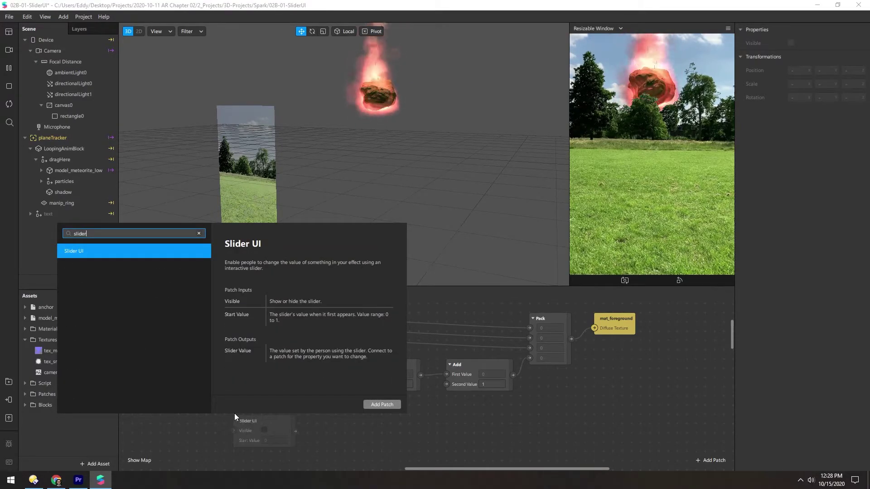
pyautogui.press('Return')
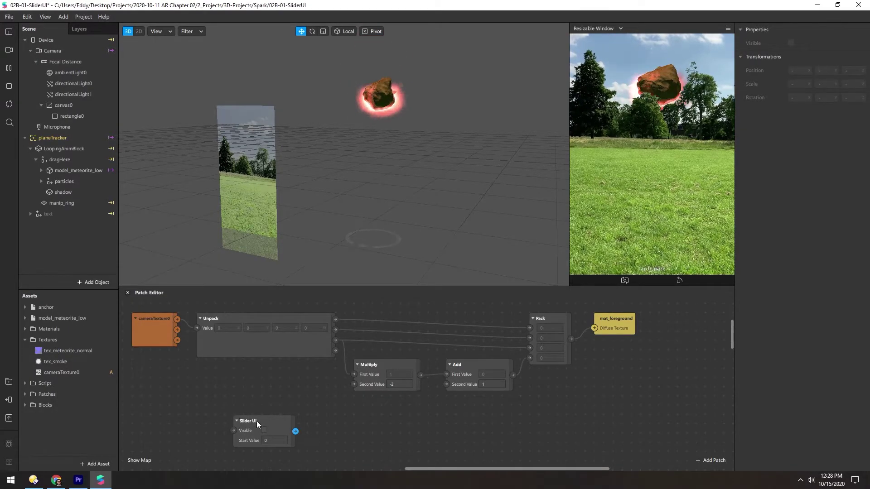
pyautogui.click(264, 430)
pyautogui.moveTo(260, 420); pyautogui.dragTo(300, 415)
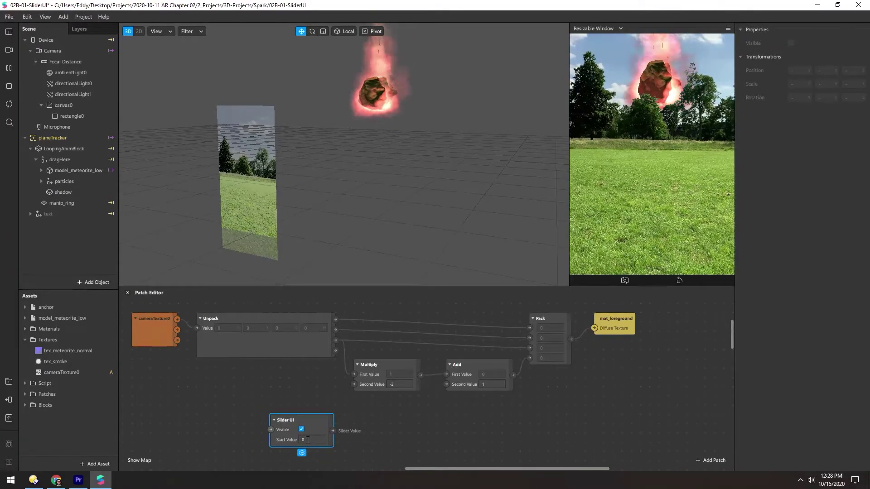
pyautogui.moveTo(312, 421); pyautogui.dragTo(447, 386)
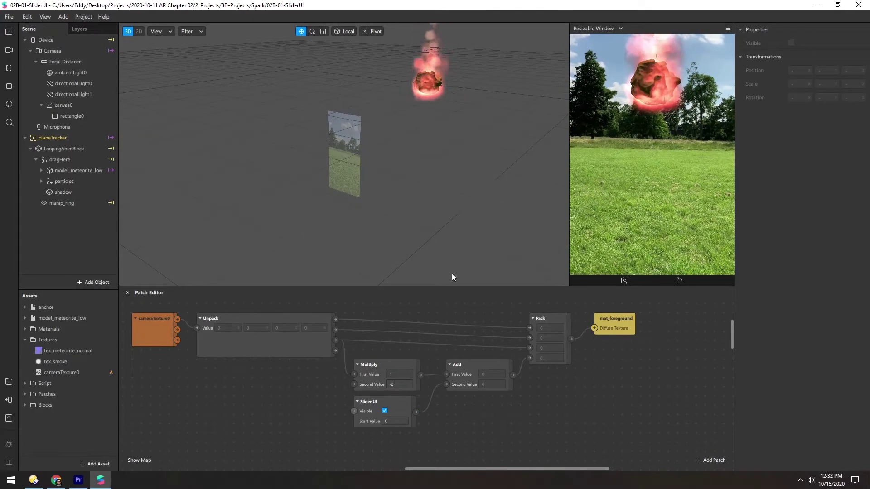
# Step: Send the effect to the Instagram Camera for testing on a device
pyautogui.click(8, 401)
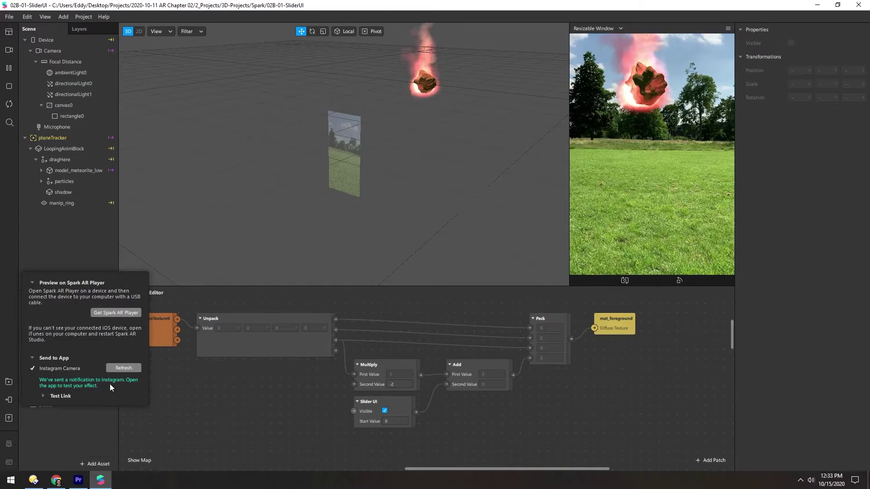
pyautogui.click(67, 235)
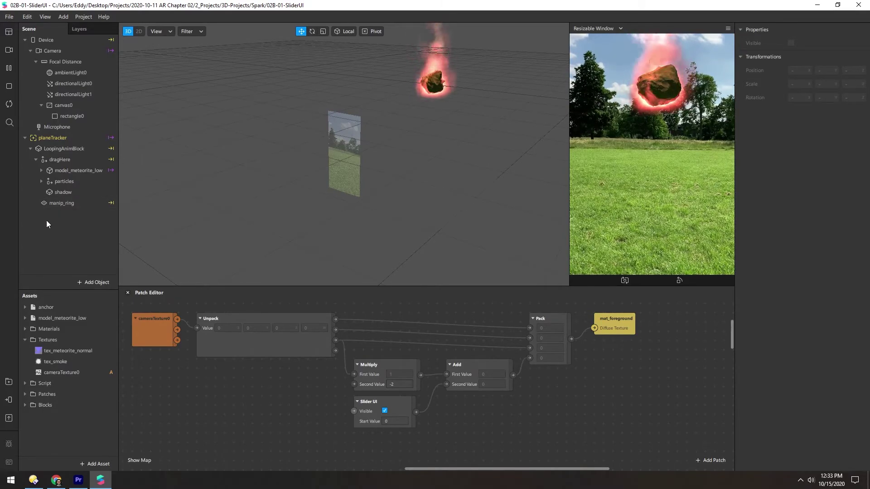
pyautogui.click(9, 399)
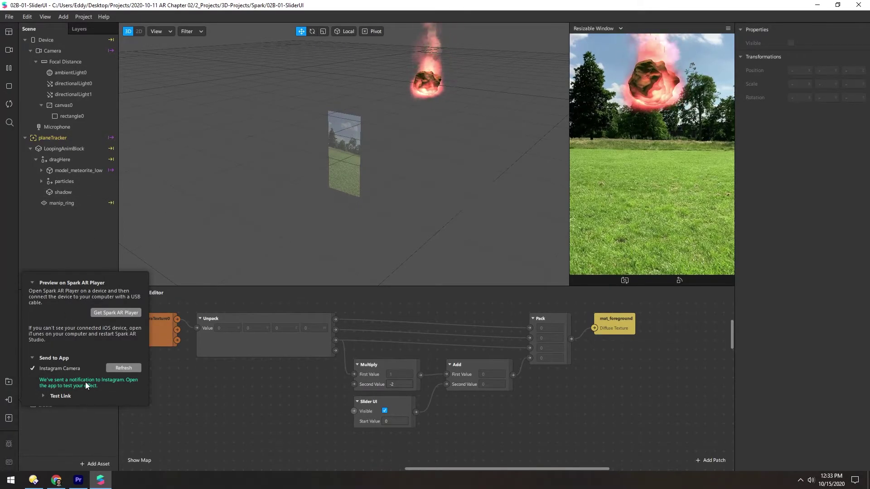
pyautogui.click(324, 423)
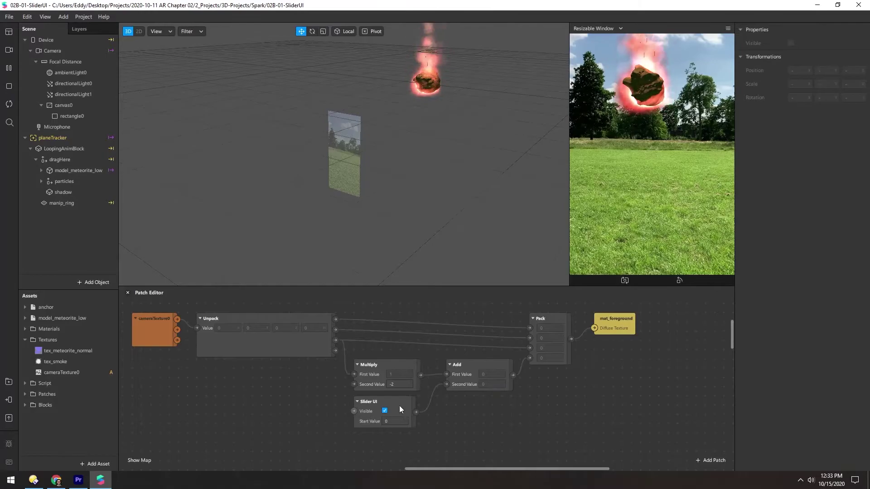
pyautogui.moveTo(373, 406); pyautogui.dragTo(323, 404)
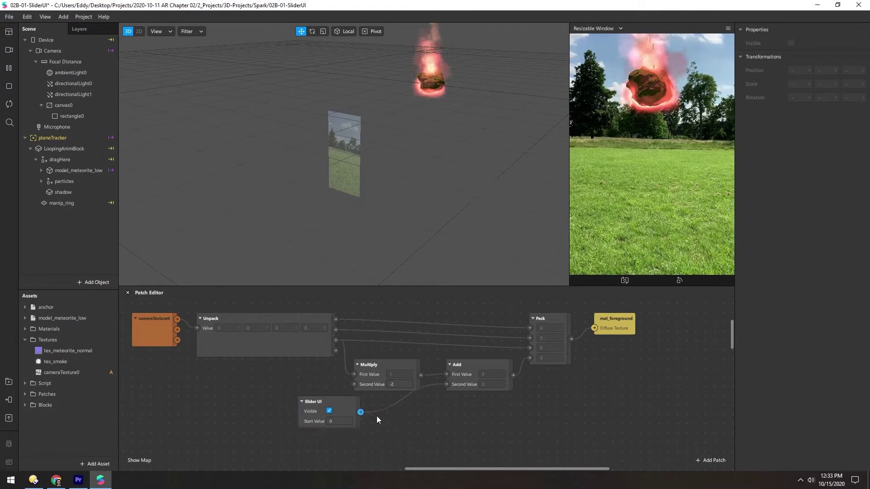
pyautogui.doubleClick(396, 416)
pyautogui.write('add')
pyautogui.press('Return')
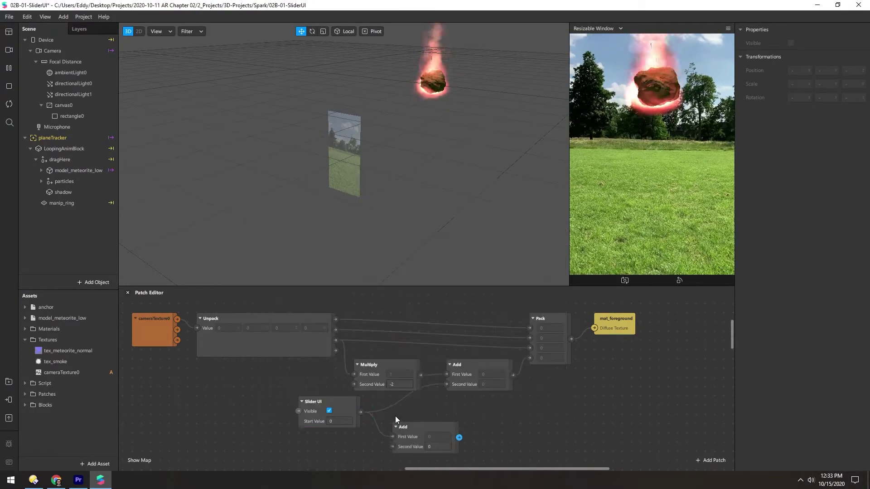
pyautogui.click(440, 447)
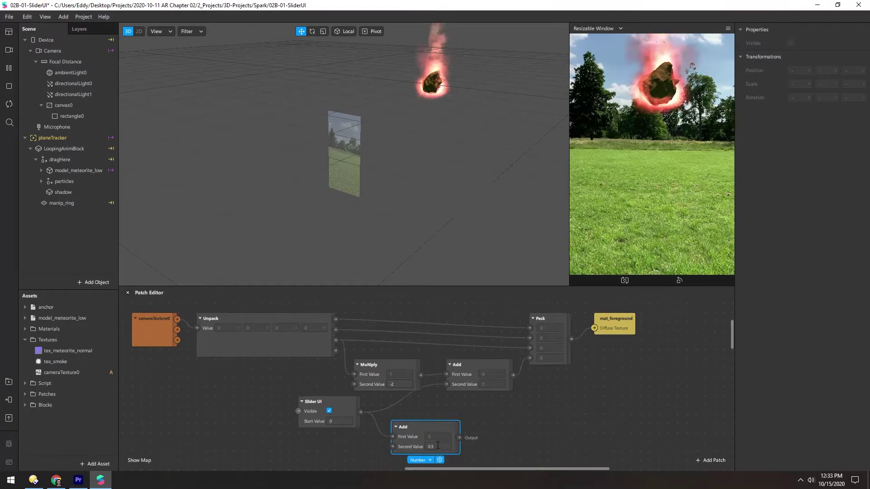
pyautogui.moveTo(420, 431); pyautogui.dragTo(399, 418)
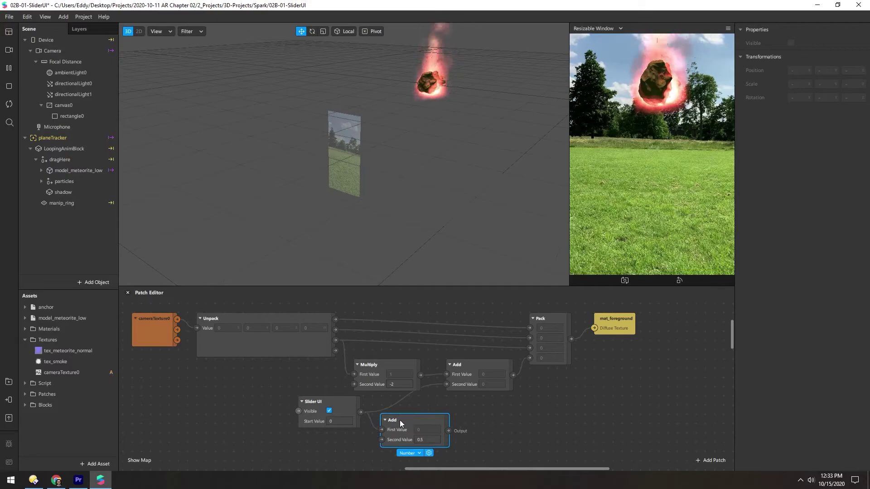
pyautogui.press('Delete')
pyautogui.moveTo(339, 404); pyautogui.dragTo(403, 406)
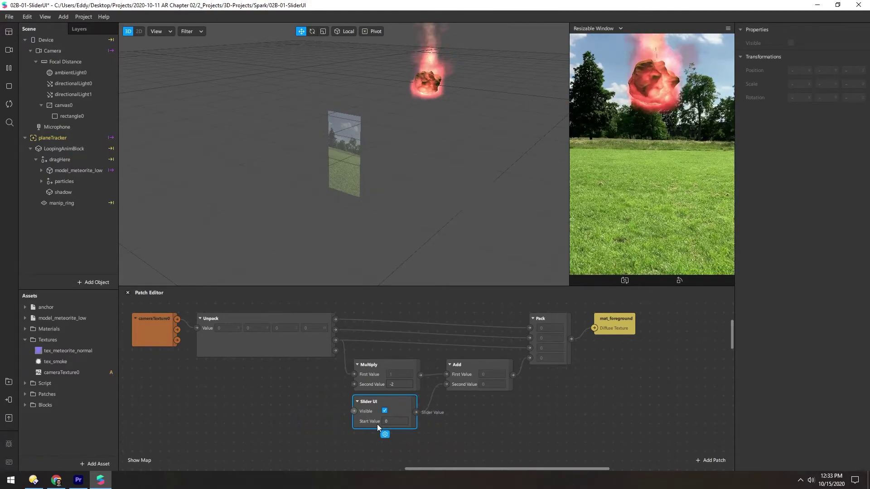
# Step: Set the Slider UI patch's Start Value to 0.5 and open the options for testing the effect on a device
pyautogui.click(391, 423)
pyautogui.write('0.5')
pyautogui.press('Return')
pyautogui.click(319, 395)
pyautogui.click(8, 401)
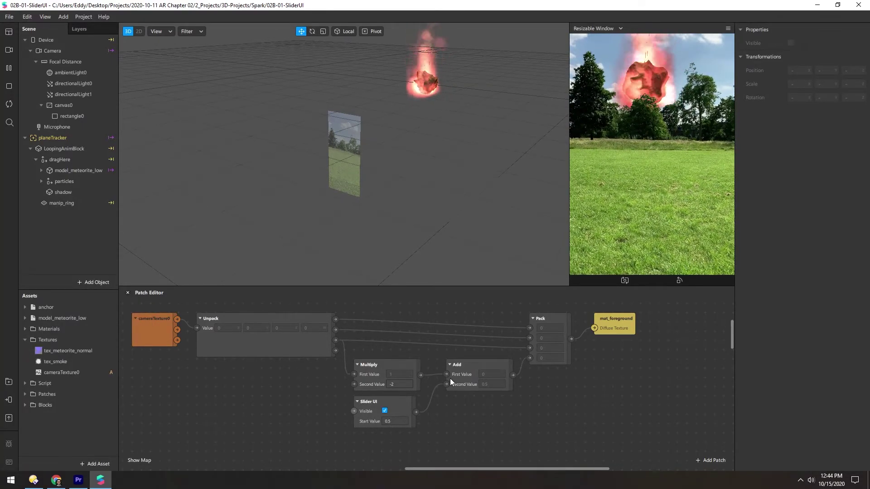
# Step: Insert a Multiply patch after Slider UI, fed by its Slider Value, and connect its output to the Add patch's Second Value
pyautogui.moveTo(387, 401); pyautogui.dragTo(322, 401)
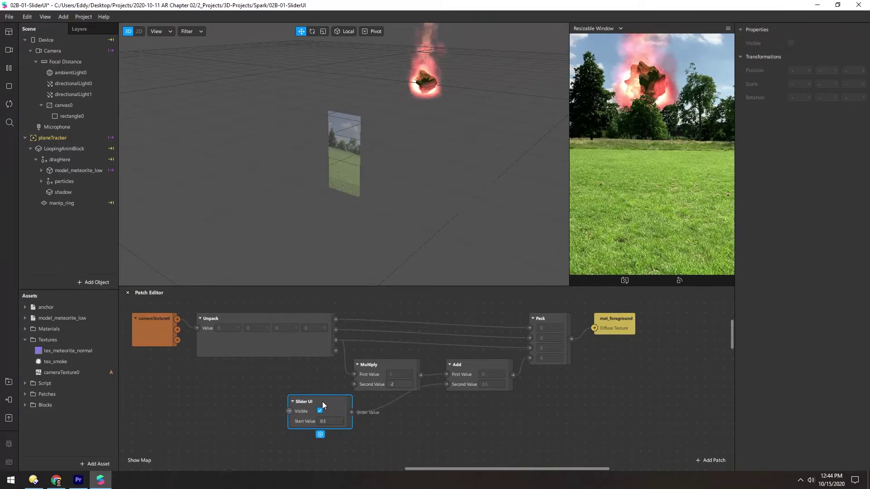
pyautogui.doubleClick(392, 420)
pyautogui.write('mul')
pyautogui.press('Return')
pyautogui.moveTo(403, 424); pyautogui.dragTo(373, 397)
pyautogui.moveTo(430, 412); pyautogui.dragTo(447, 385)
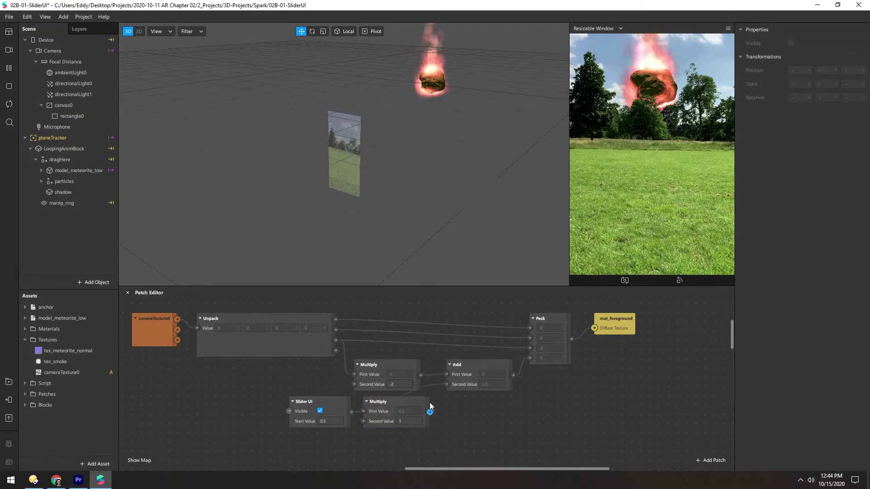
# Step: Set the new Multiply patch's Second Value to 3 and the Slider UI patch's Start Value to 0
pyautogui.click(407, 422)
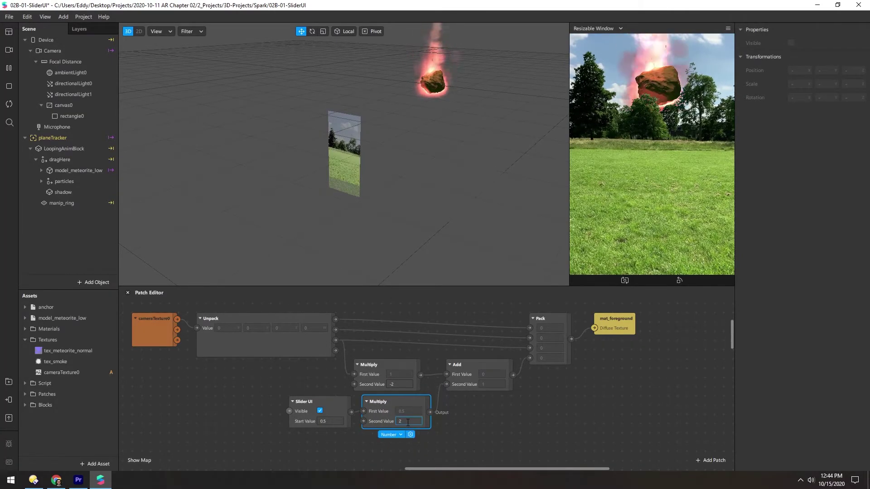
pyautogui.press('BackSpace')
pyautogui.write('3')
pyautogui.moveTo(333, 421); pyautogui.dragTo(311, 421)
pyautogui.write('0')
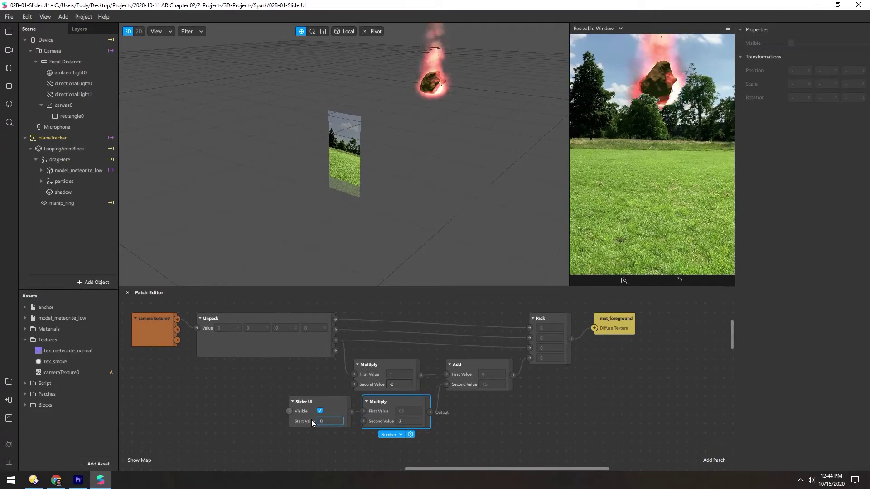
pyautogui.press('Return')
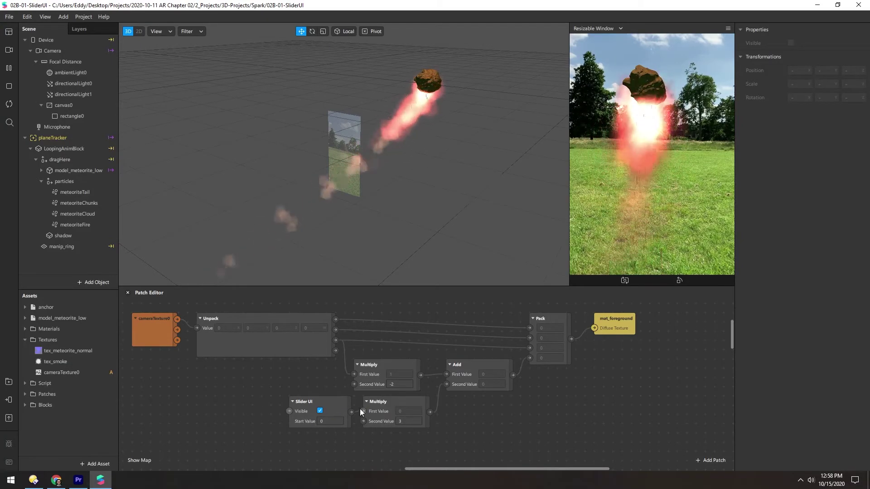
# Step: Select all four particle systems under particles together, from meteoriteTail through meteoriteFire
pyautogui.click(72, 193)
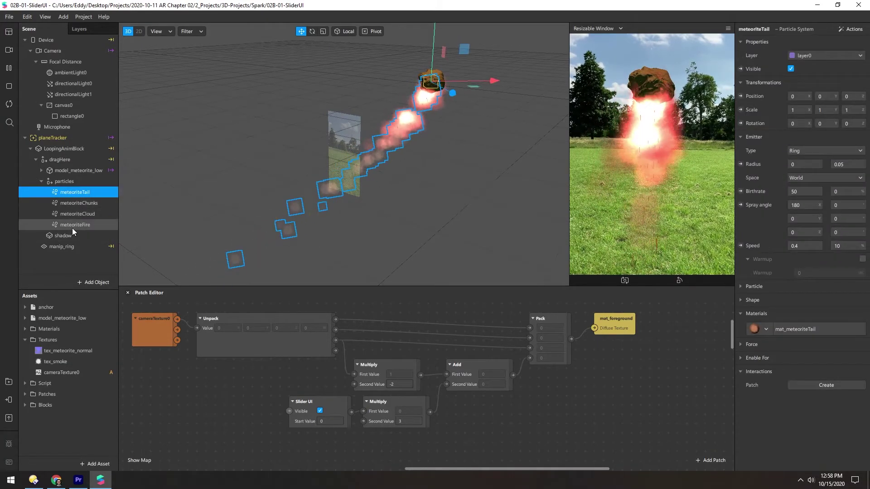
pyautogui.keyDown('shift'); pyautogui.click(72, 226); pyautogui.keyUp('shift')
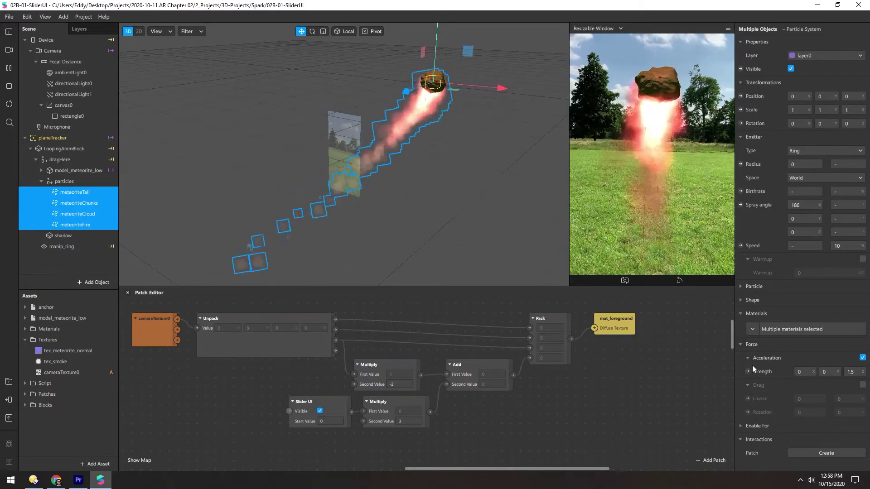